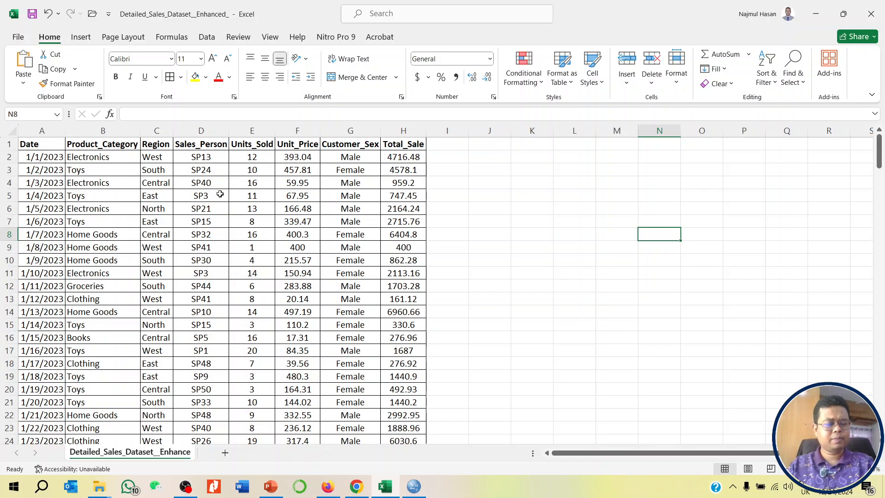
- Examine the sales dataset column by column, from Date through Total_Sale
click(49, 131)
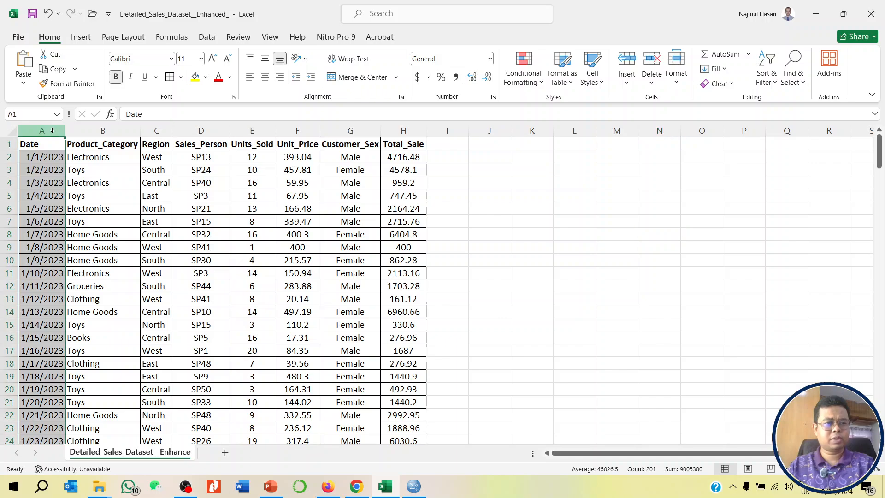
click(100, 138)
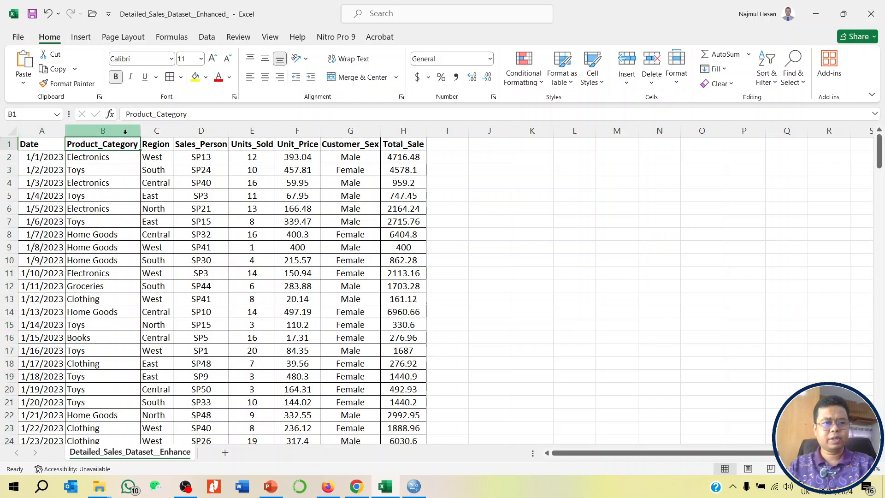
click(126, 131)
click(156, 131)
click(198, 129)
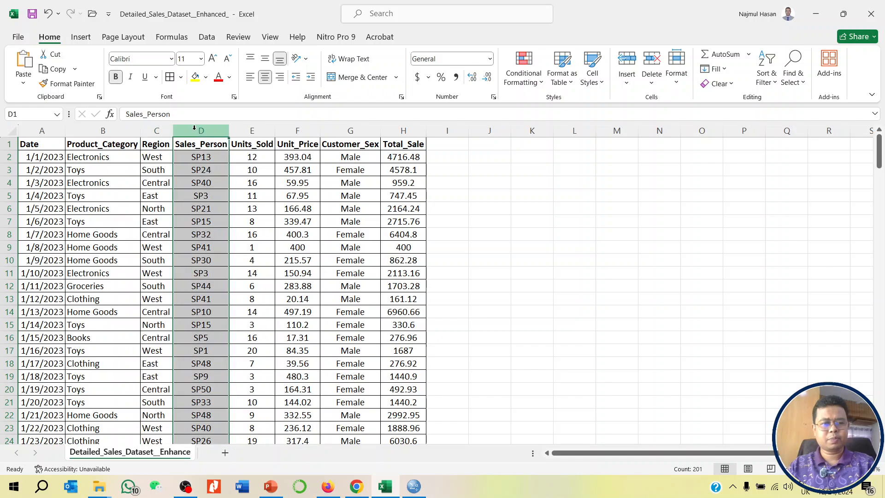
drag(206, 158, 202, 383)
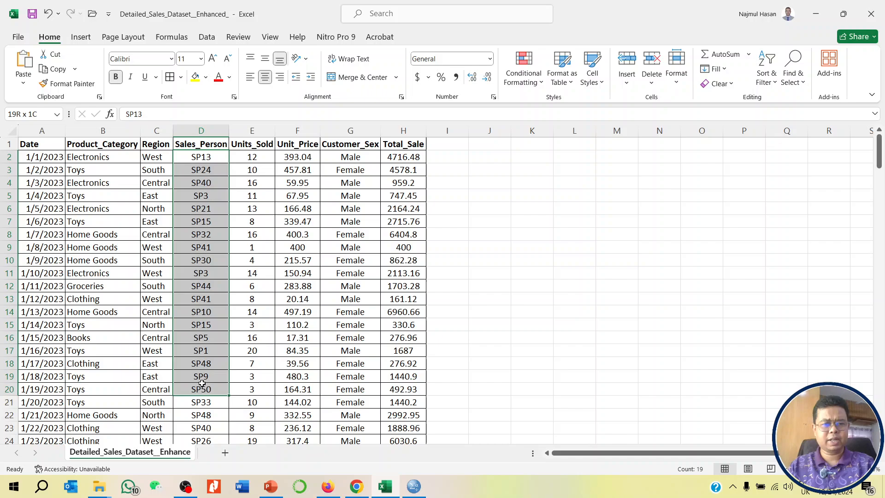
click(257, 131)
click(299, 129)
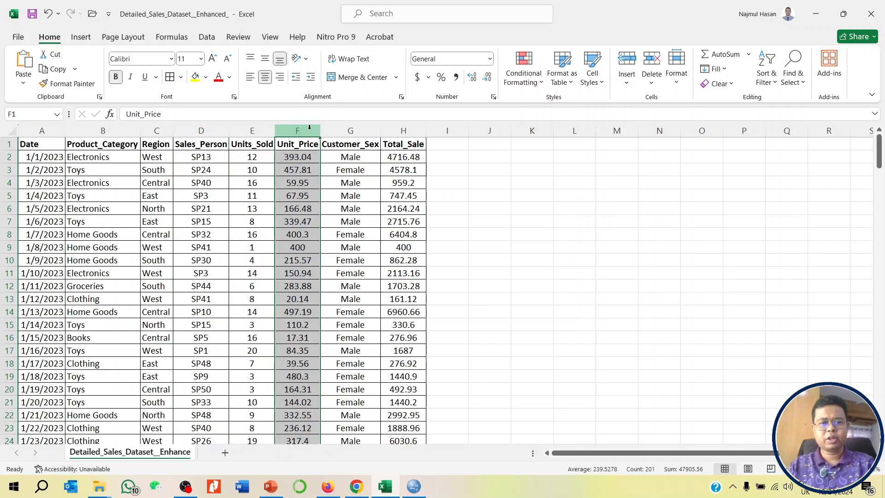
click(350, 131)
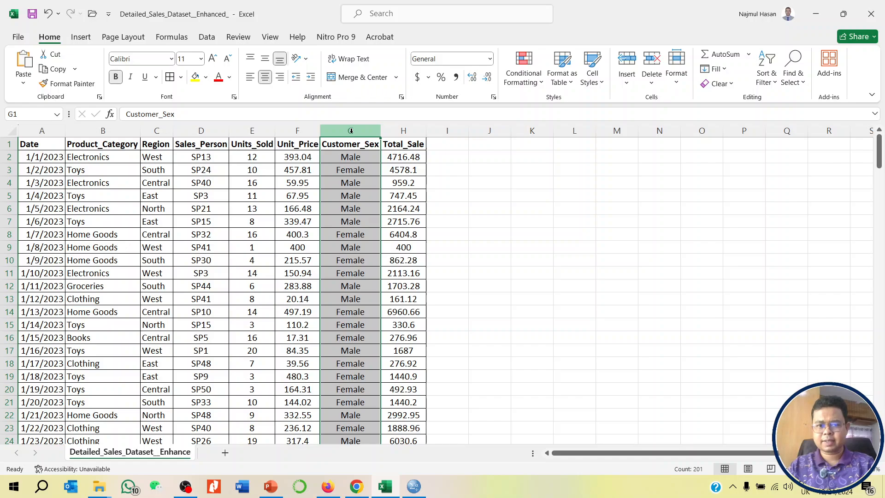
click(402, 133)
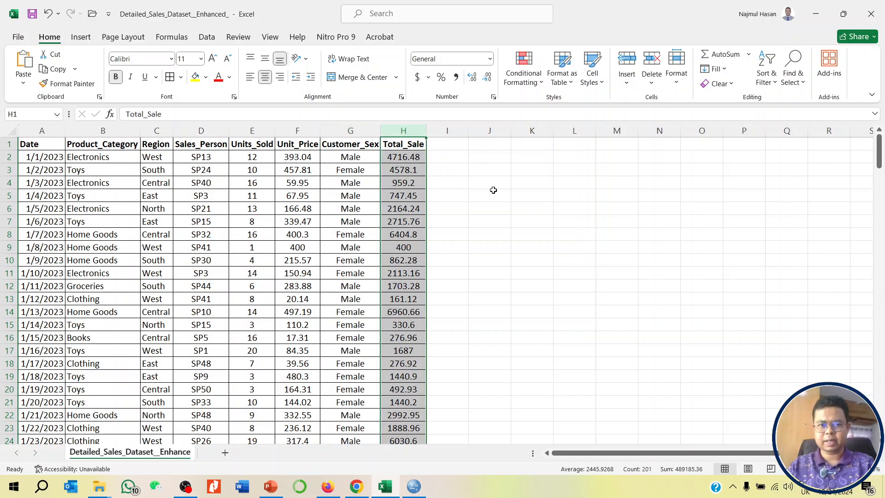
- Widen the Total_Sale column slightly
click(531, 217)
drag(426, 132, 432, 132)
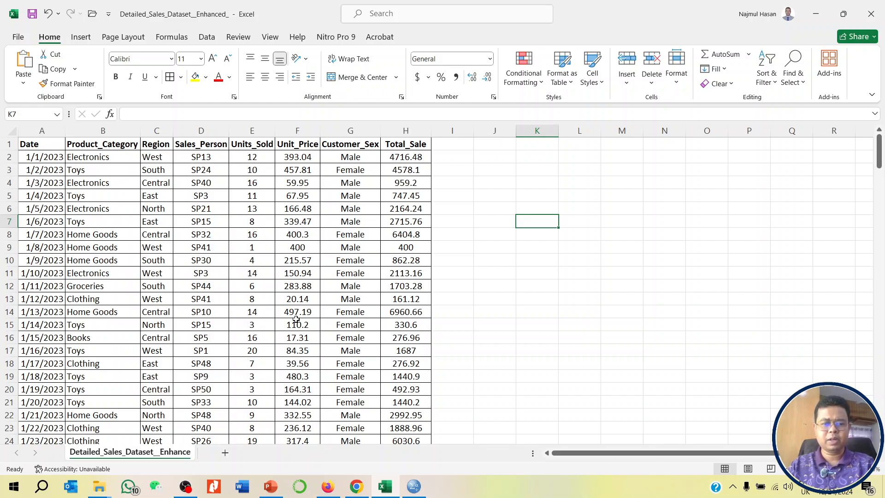
- Create a PivotTable from the sales data range A1:H201 on a new worksheet
click(270, 298)
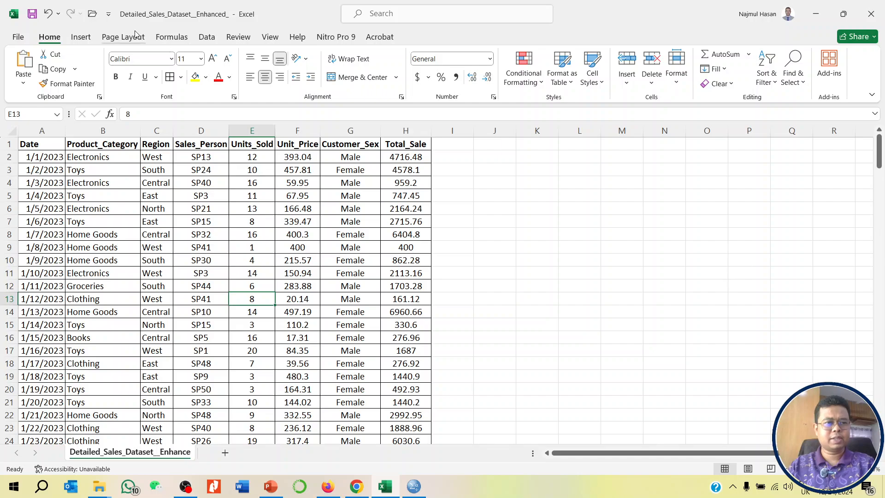
click(81, 37)
click(27, 61)
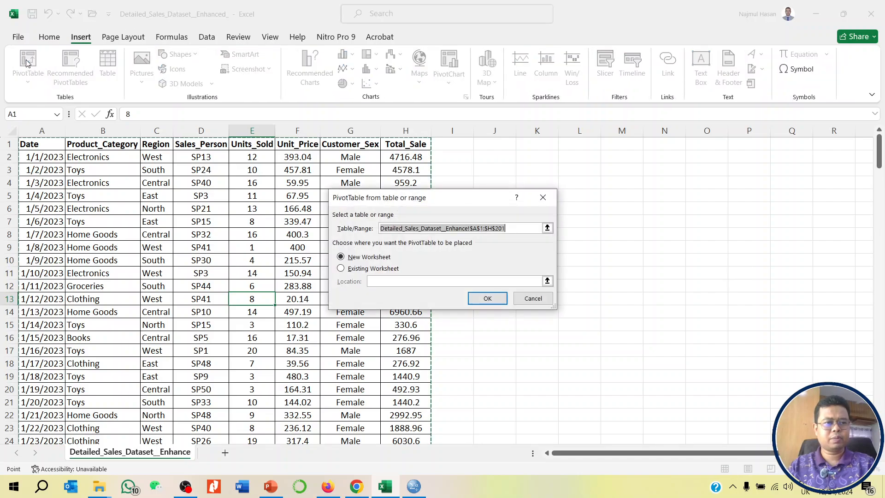
click(477, 300)
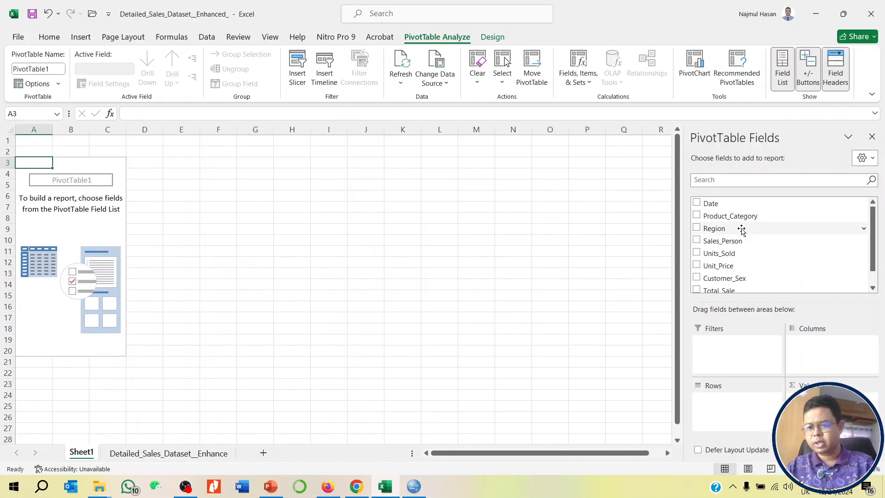
- Build the PivotTable with Region as rows and the sum of Total_Sale as values
drag(720, 234, 733, 414)
scroll(795, 231, down, 1)
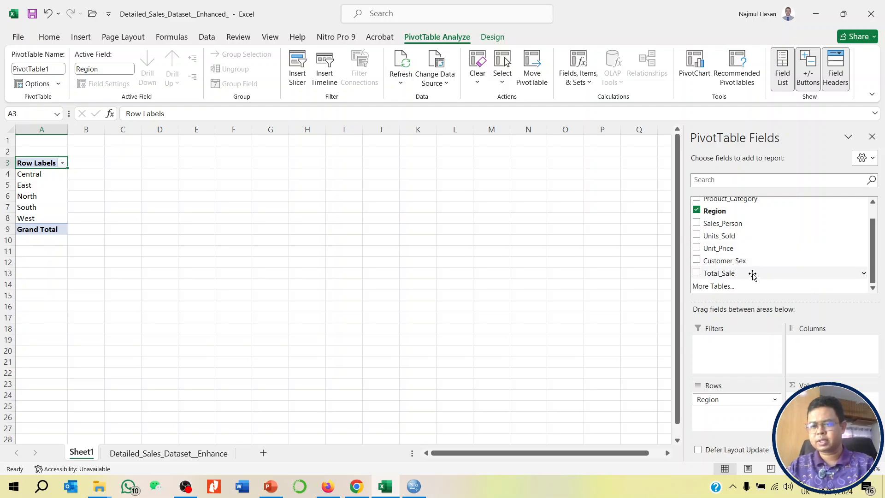
click(726, 274)
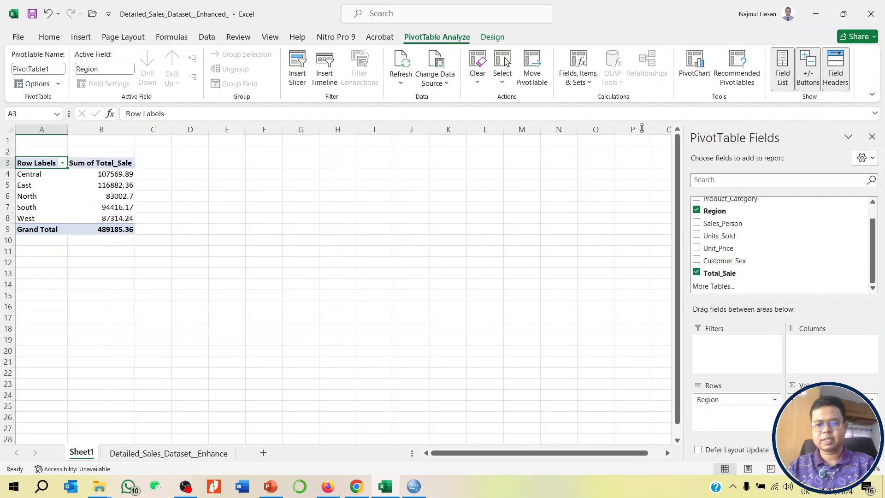
- Show the Sum of Total_Sale values in the Region PivotTable as % of Grand Total
click(868, 399)
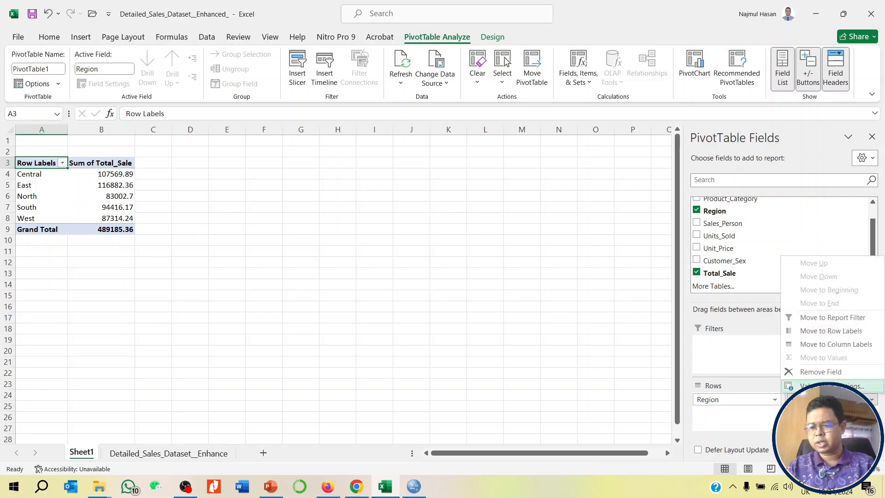
click(807, 389)
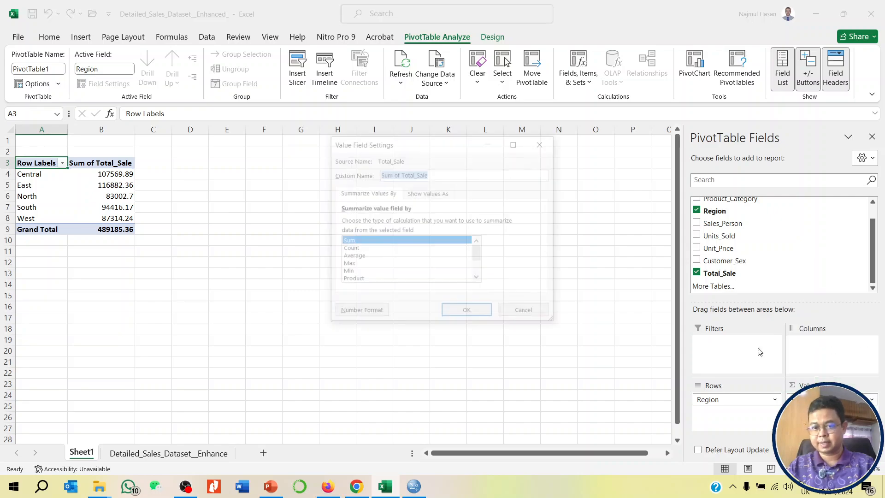
click(441, 193)
click(450, 222)
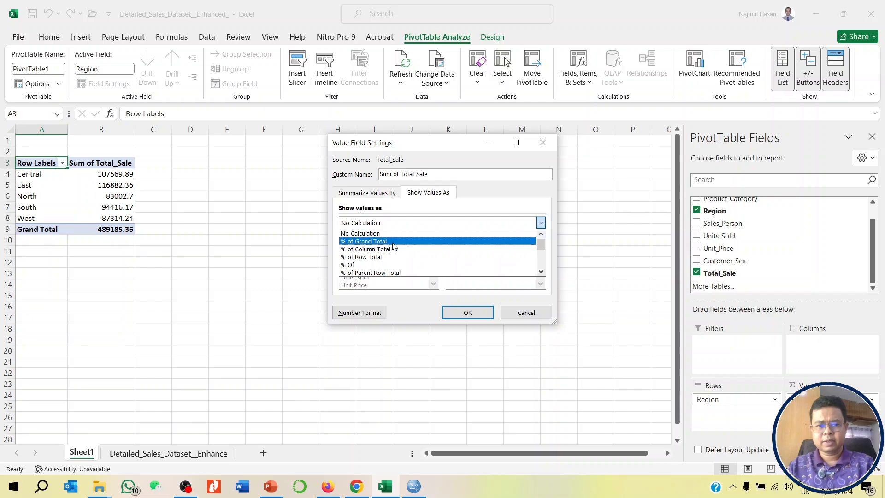
click(419, 247)
click(467, 312)
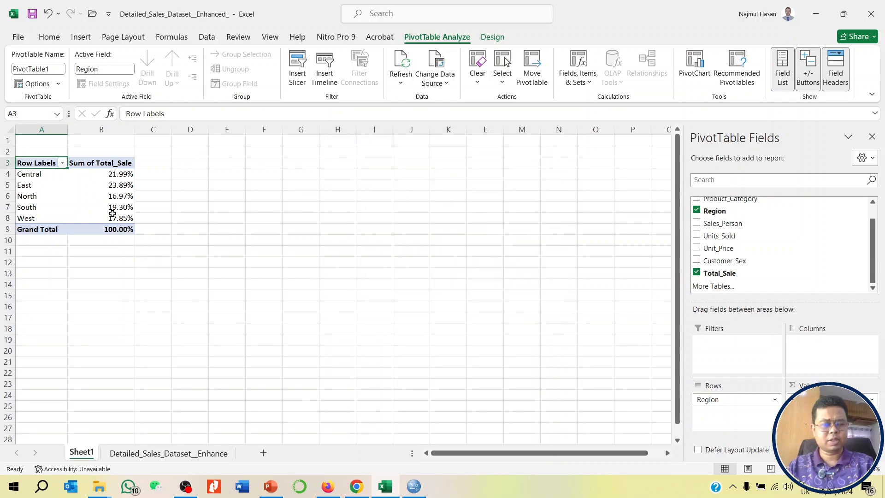
click(88, 302)
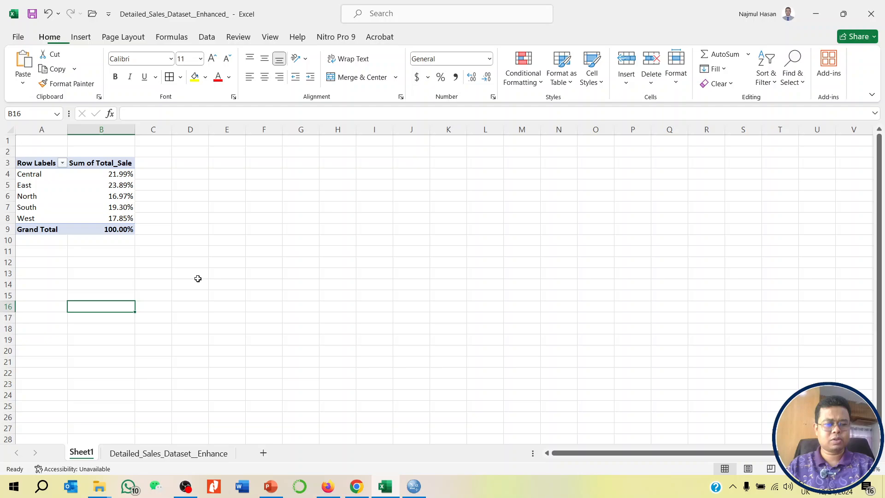
- Create a second PivotTable from the sales data range A1:H201, placed at cell A12 of the existing Sheet1
click(144, 456)
click(198, 221)
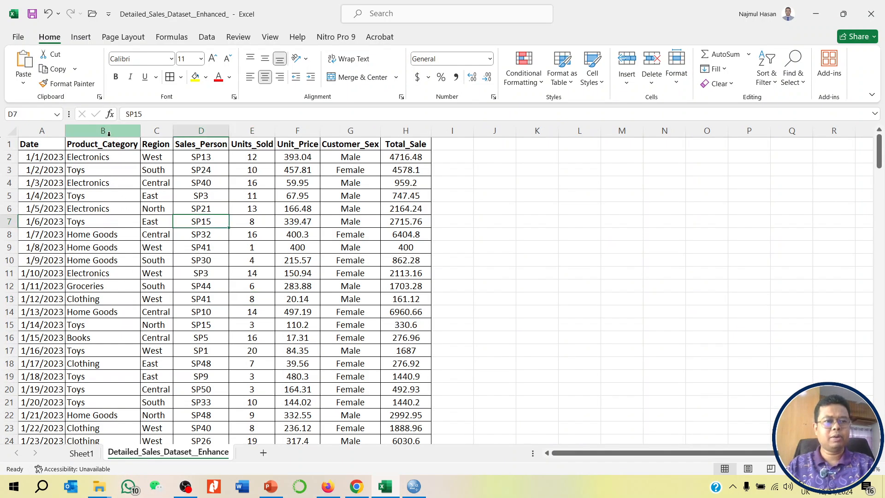
click(80, 37)
click(23, 60)
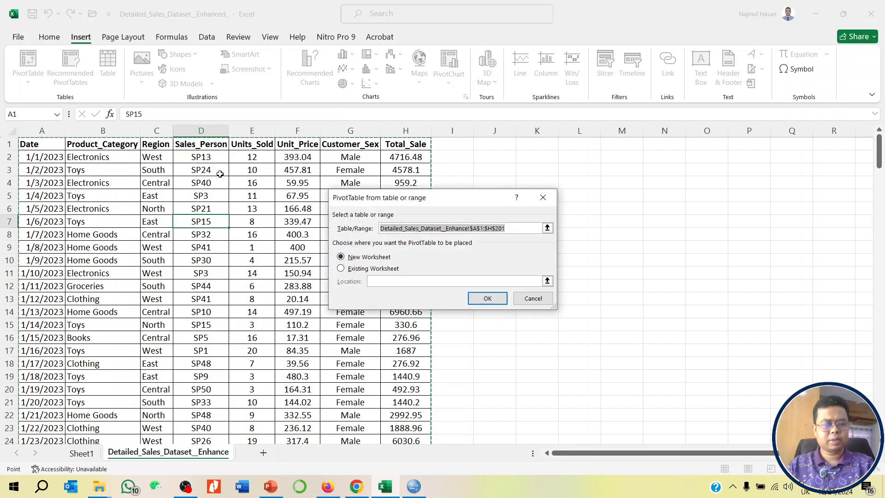
click(391, 280)
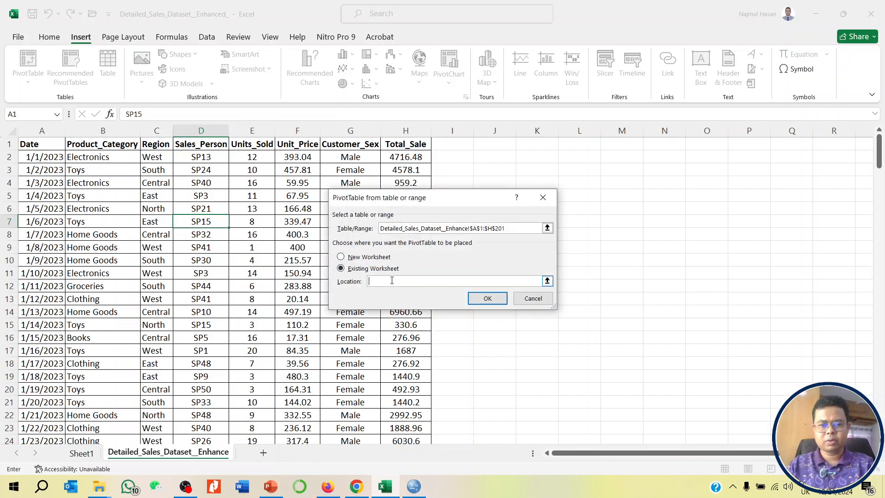
click(81, 453)
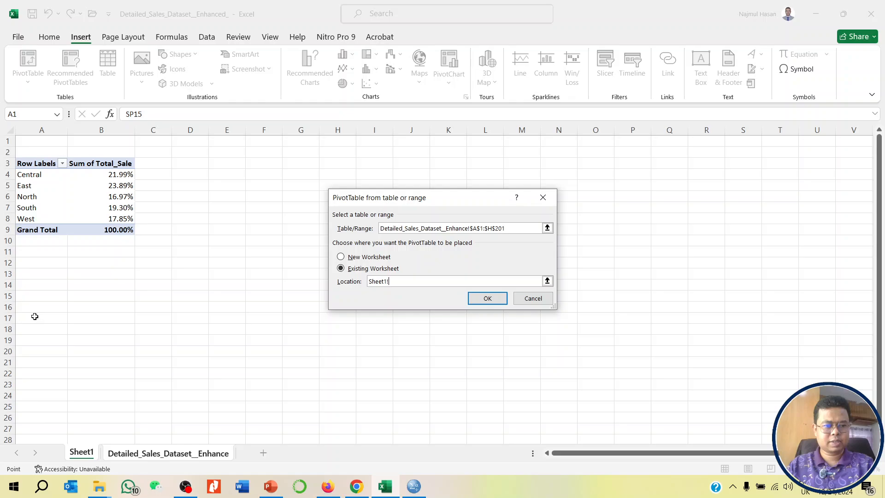
click(37, 260)
click(487, 299)
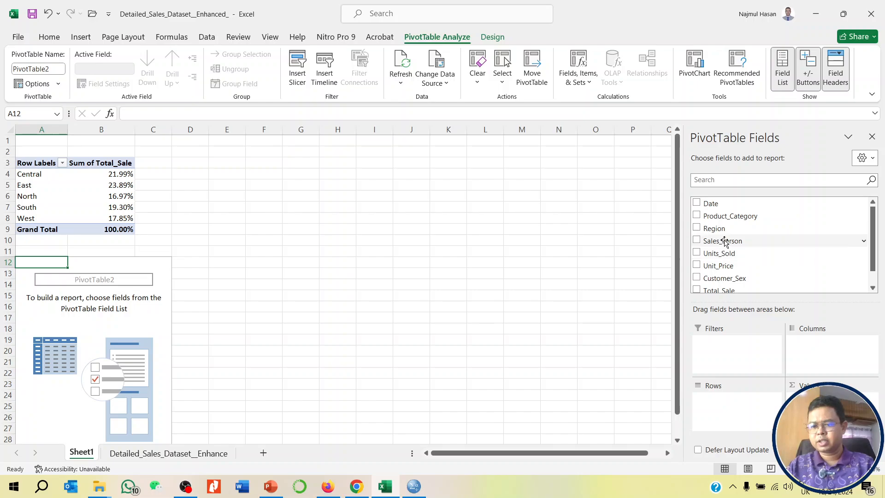
drag(725, 243, 736, 402)
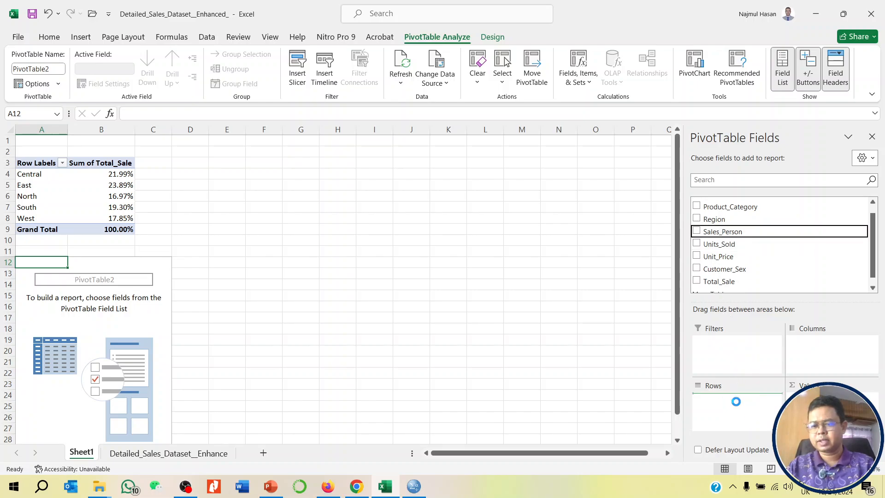
scroll(34, 344, down, 14)
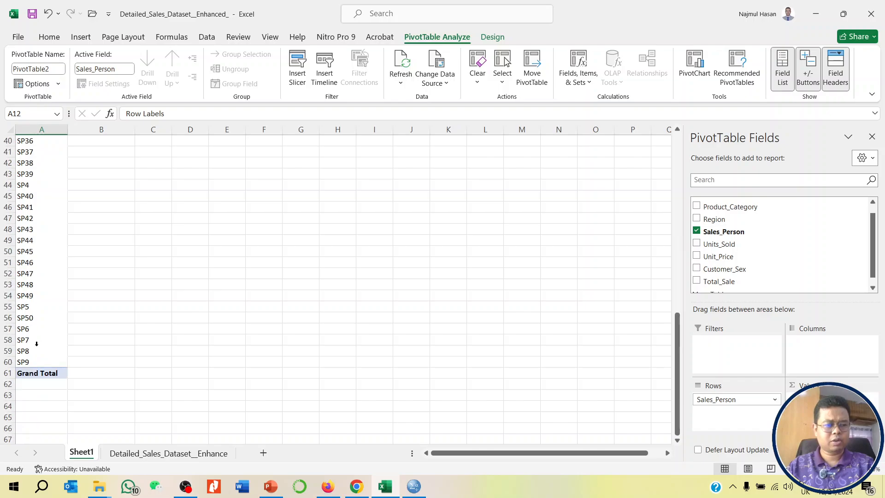
scroll(217, 346, up, 9)
click(772, 400)
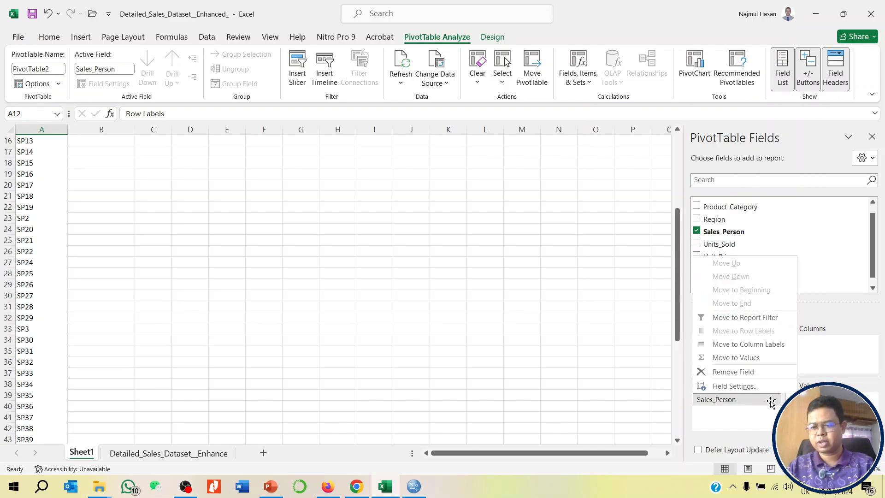
click(740, 374)
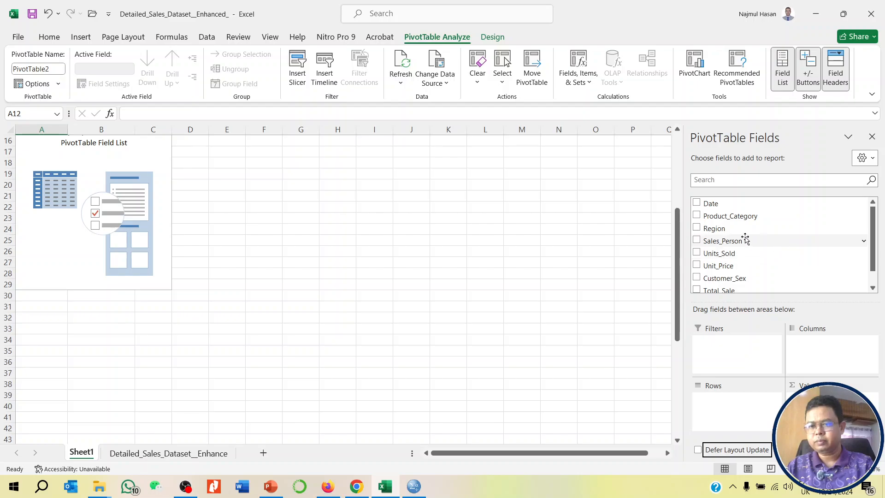
- Lay out the second PivotTable with Product_Category as rows, Customer_Sex as columns and the sum of Total_Sale as values
drag(727, 217, 735, 408)
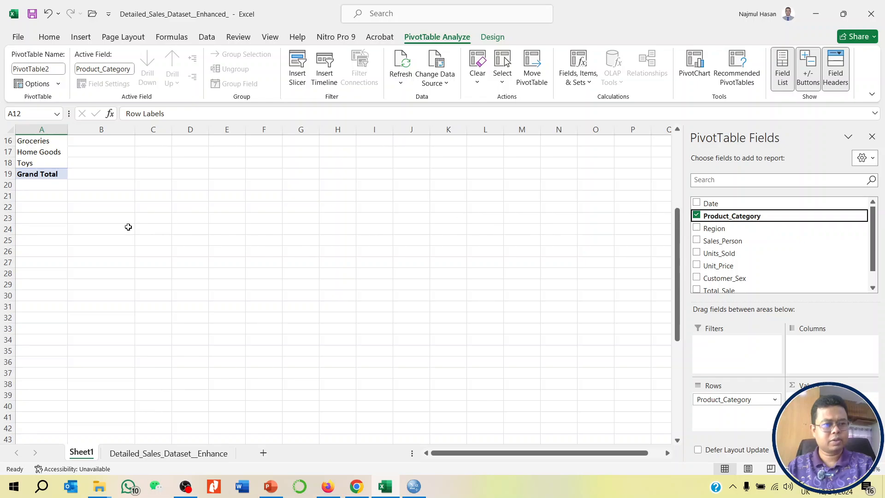
scroll(58, 166, up, 5)
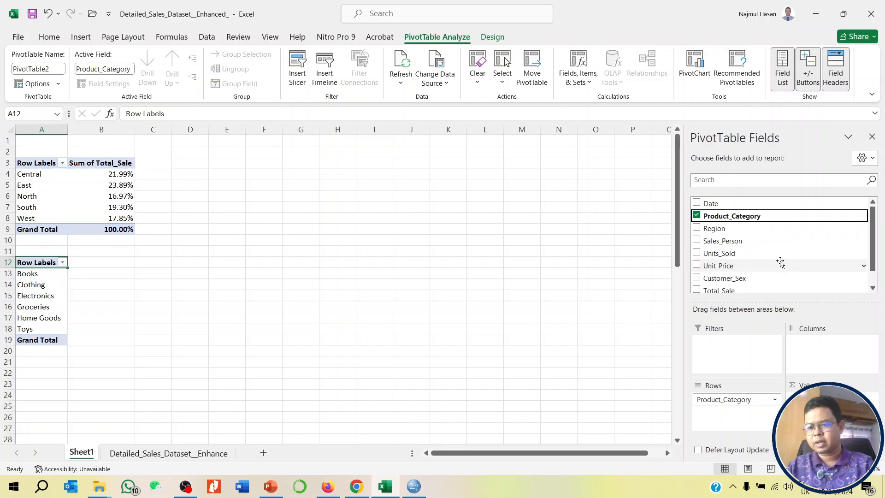
scroll(780, 262, down, 1)
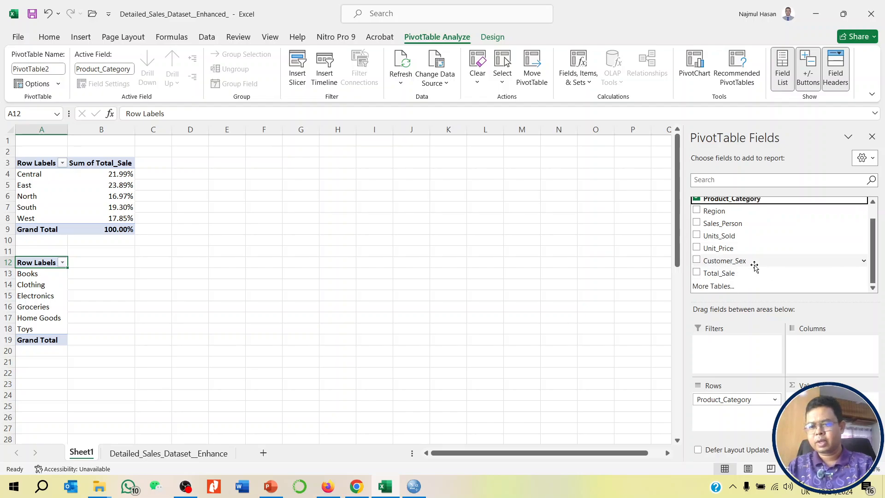
drag(736, 262, 822, 352)
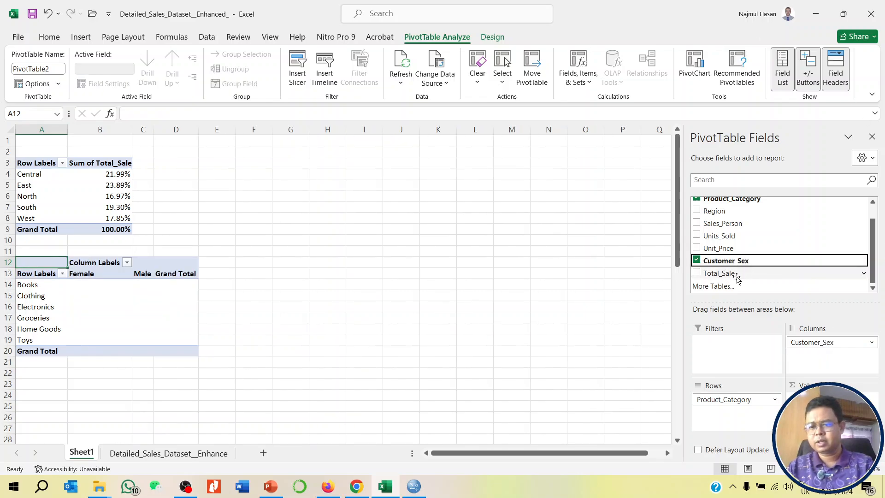
drag(735, 277, 811, 396)
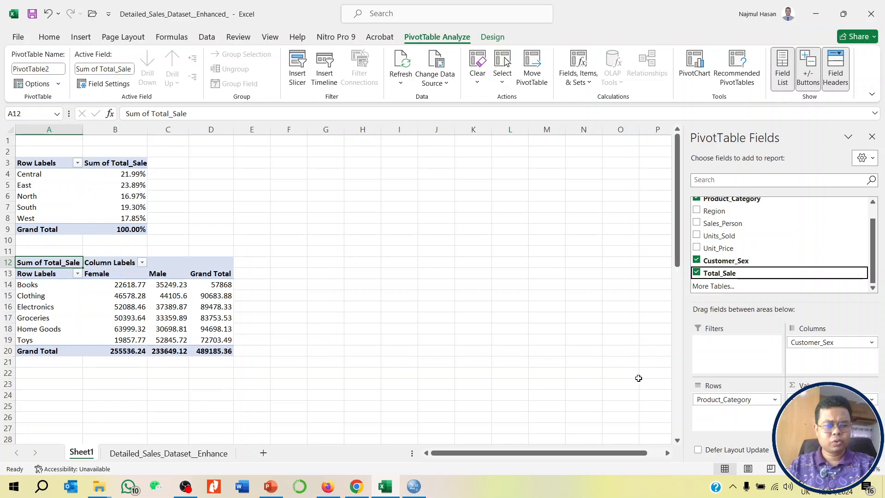
- Create a third PivotTable from the sales data range A1:H201, placed at cell A23 of the existing Sheet1
click(174, 451)
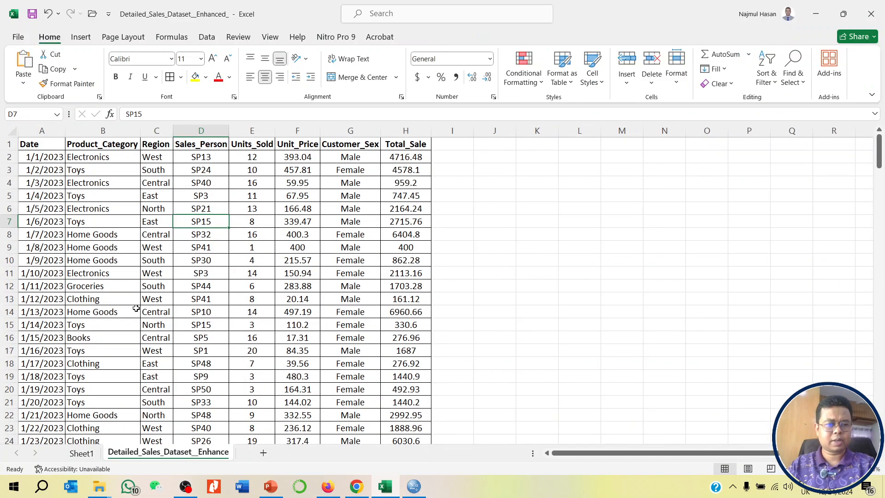
click(133, 310)
click(82, 37)
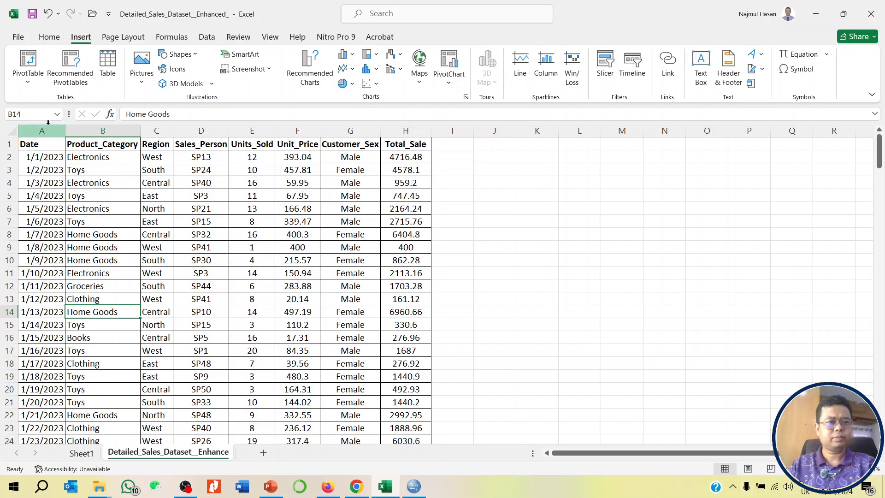
click(28, 65)
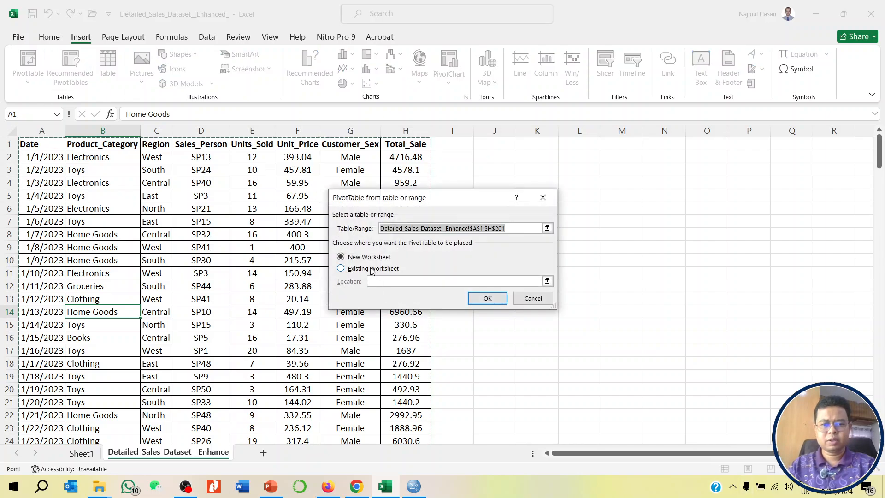
click(371, 269)
click(82, 453)
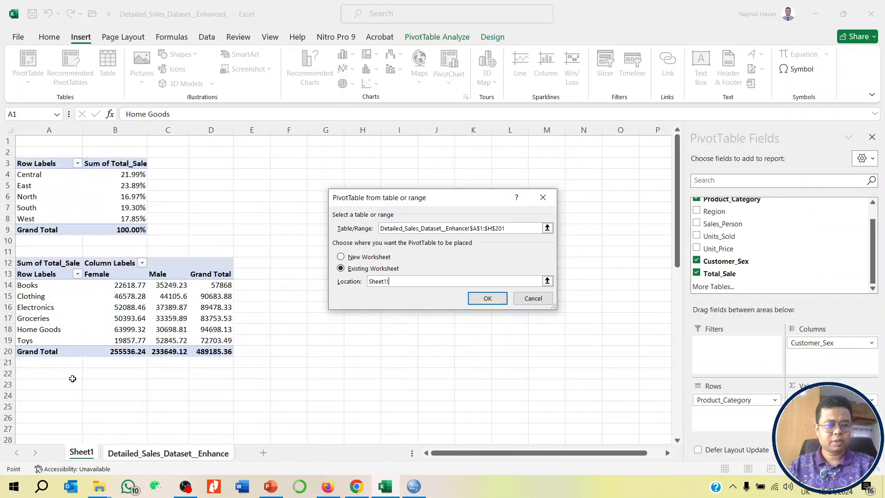
click(48, 385)
click(485, 298)
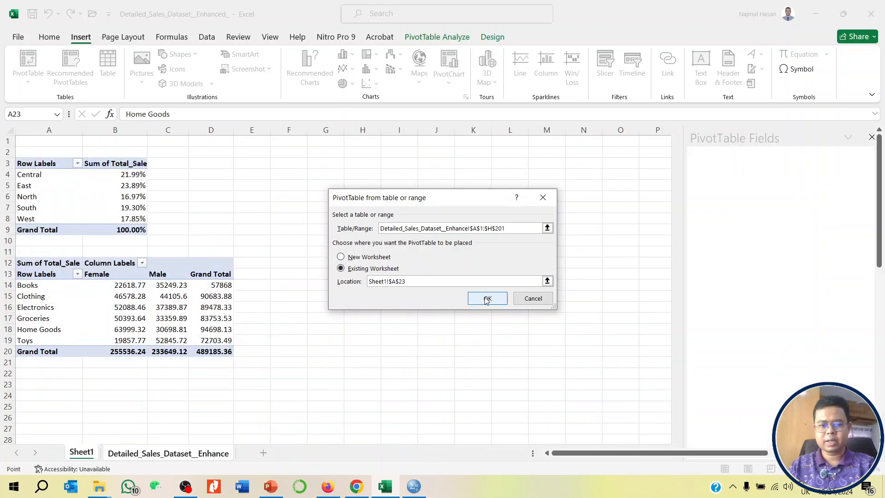
- Lay out the third PivotTable with Months (Date) as the only row field and the sum of Total_Sale as values
scroll(188, 211, down, 3)
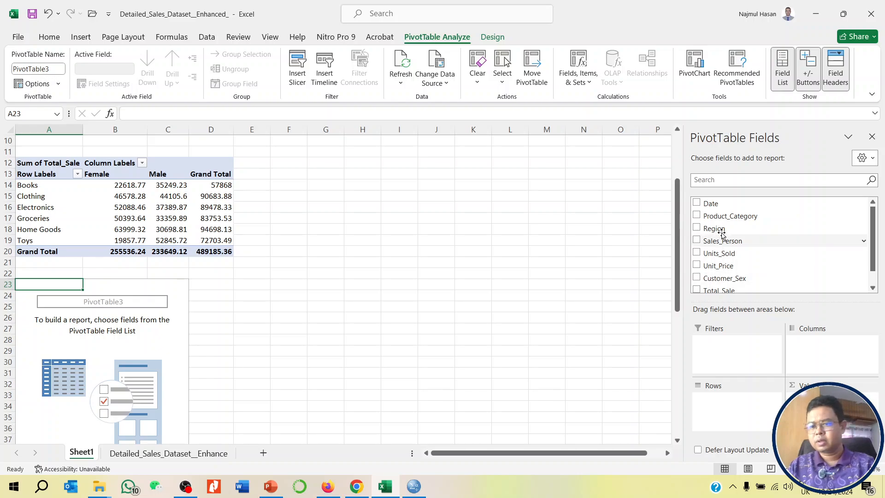
click(714, 205)
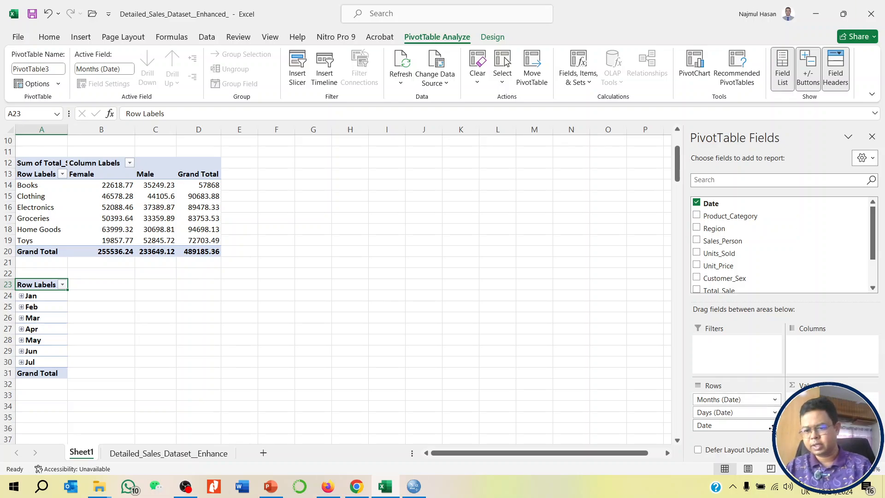
click(733, 425)
click(733, 397)
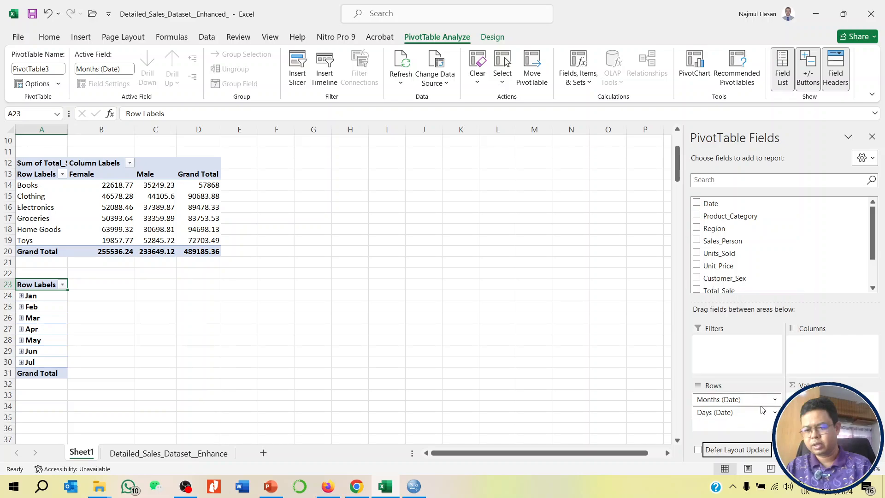
click(768, 413)
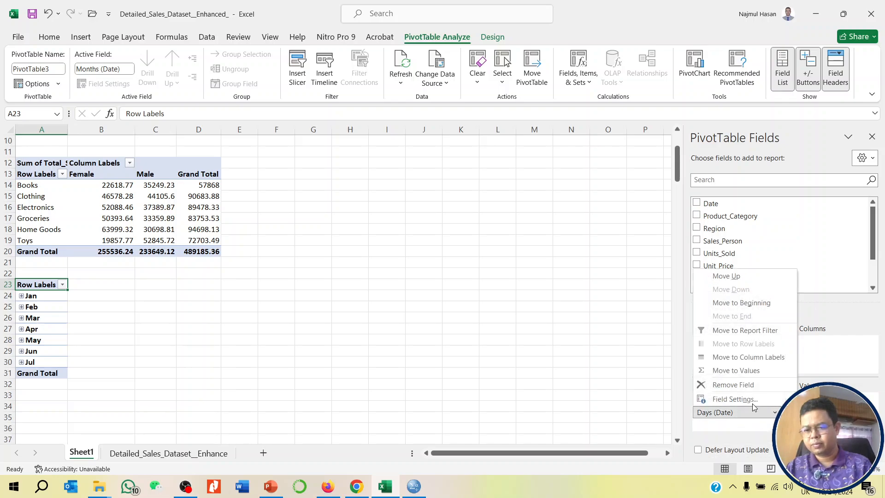
click(747, 387)
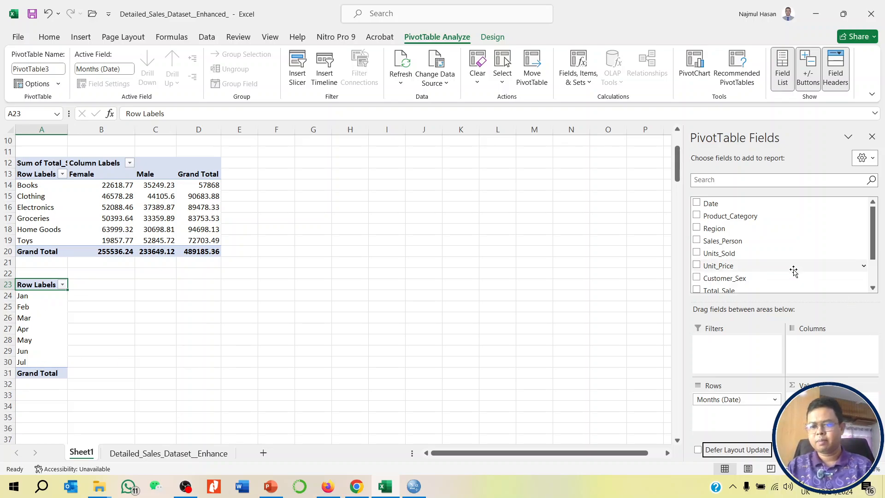
scroll(791, 272, down, 2)
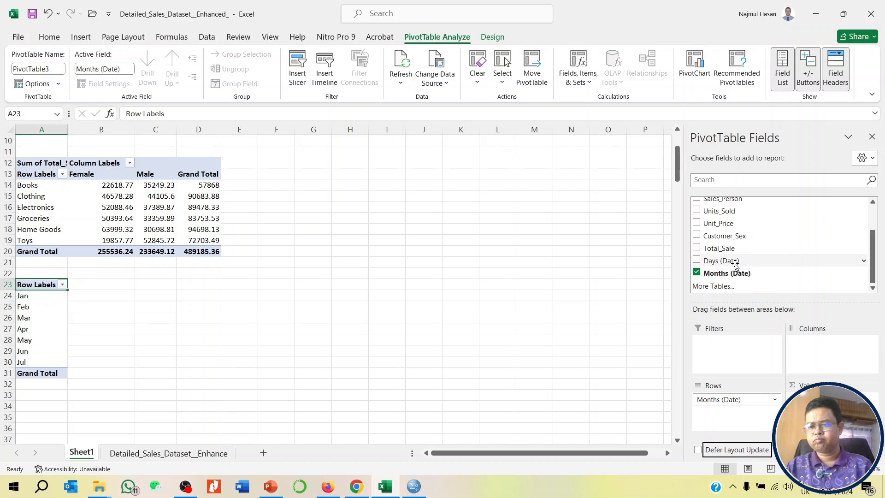
click(729, 249)
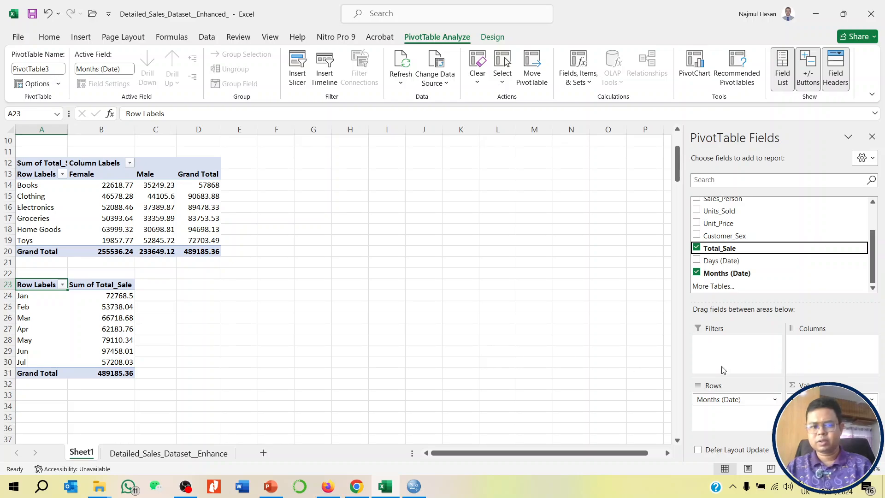
- Create a fourth PivotTable from the sales data range A1:H201, placed at cell A34 of the existing Sheet1
click(201, 455)
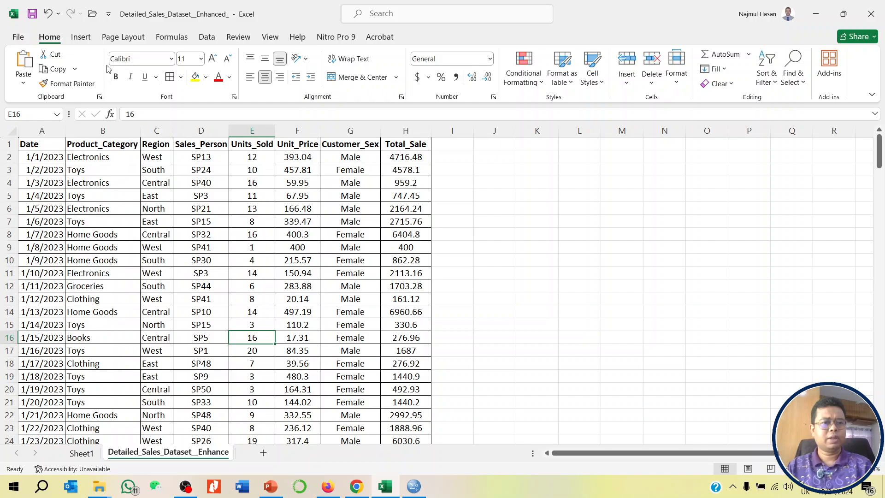
click(81, 37)
click(28, 63)
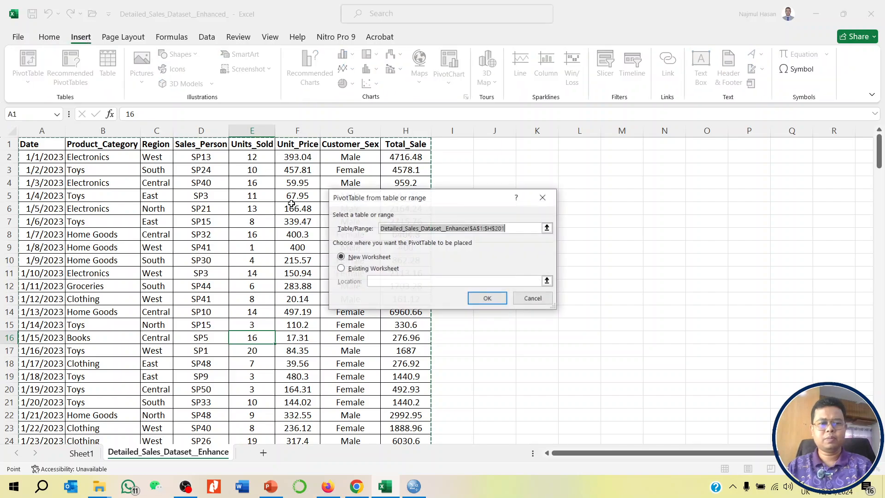
click(373, 268)
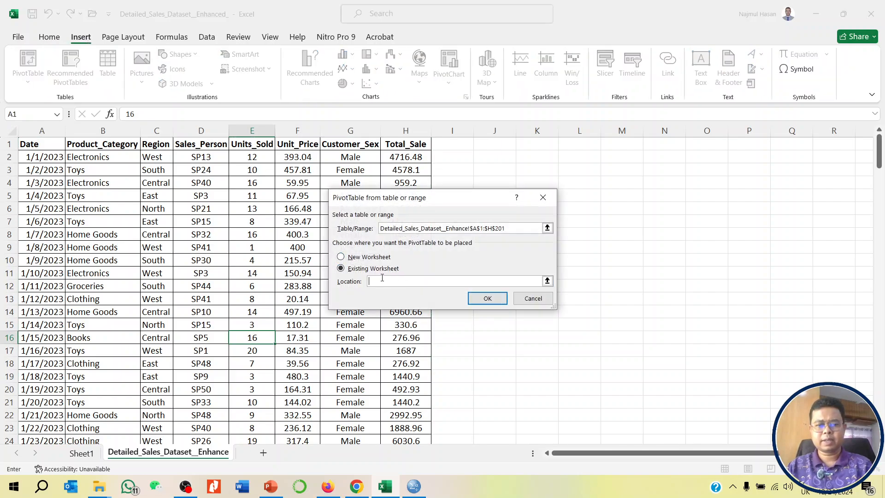
click(81, 453)
click(40, 408)
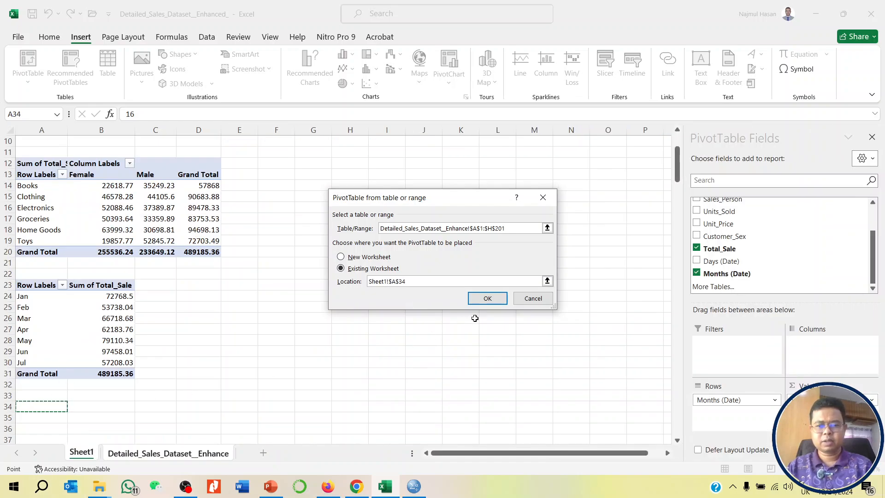
click(484, 297)
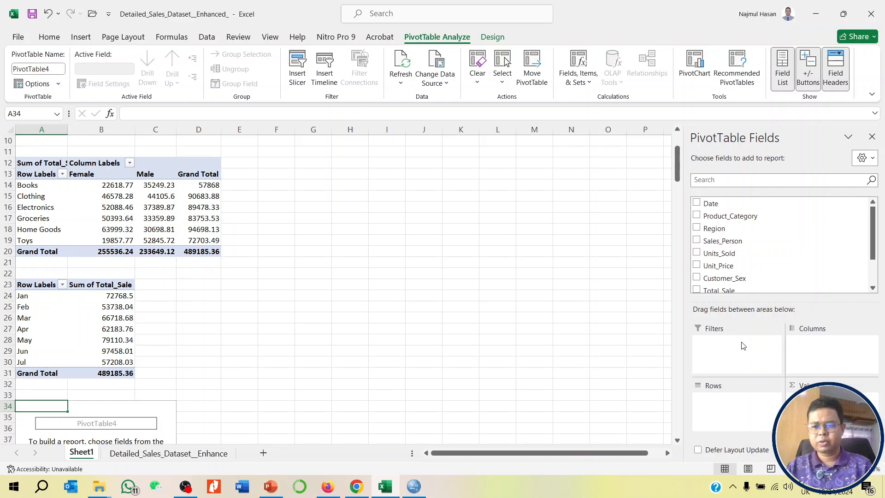
- Lay out the fourth PivotTable with Customer_Sex as rows, Region as columns and the count of Customer_Sex as values
scroll(772, 235, down, 1)
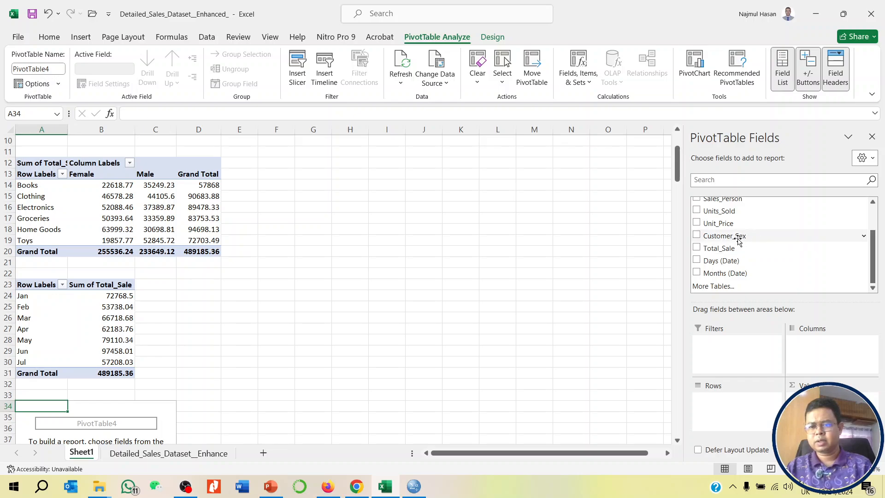
drag(738, 238, 745, 412)
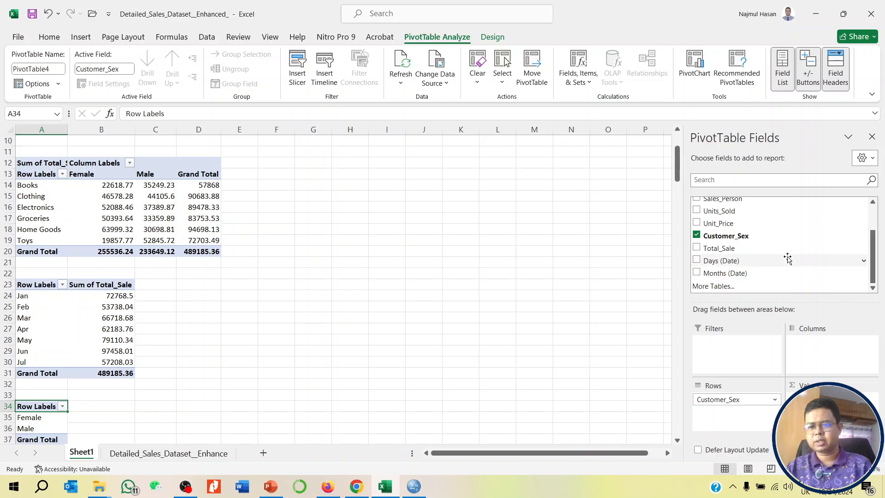
scroll(790, 255, up, 1)
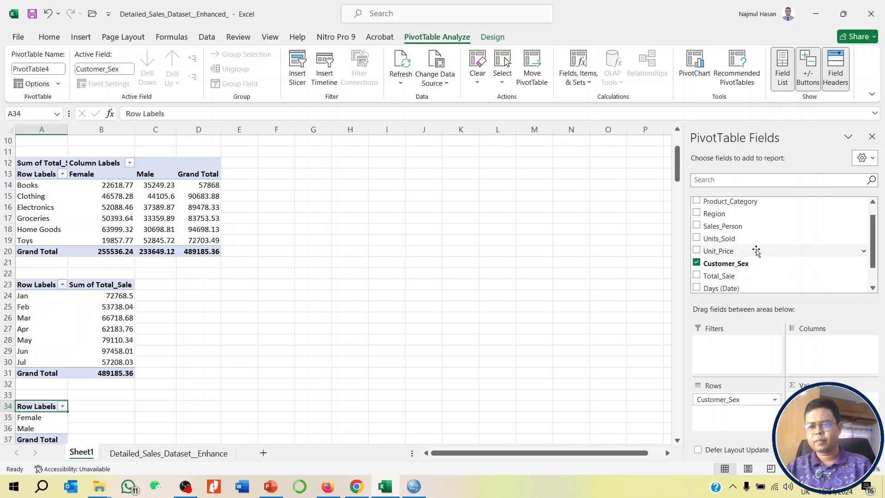
drag(732, 215, 811, 350)
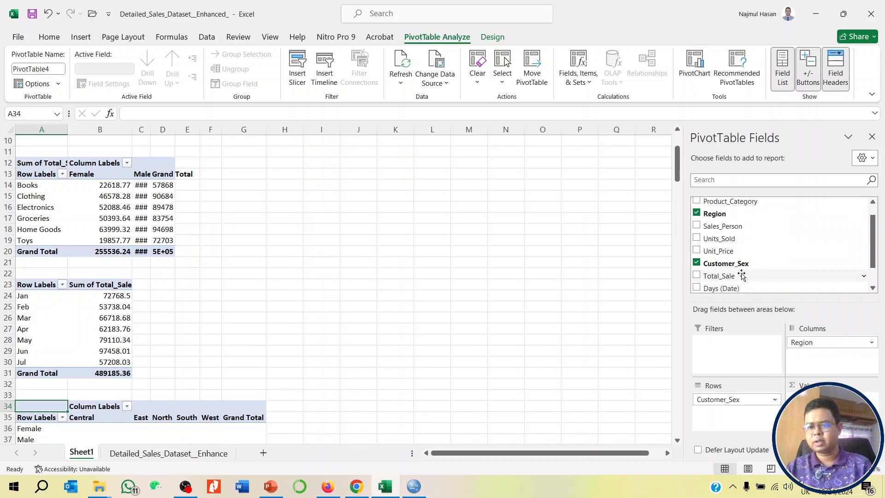
drag(747, 268, 820, 402)
scroll(282, 305, down, 5)
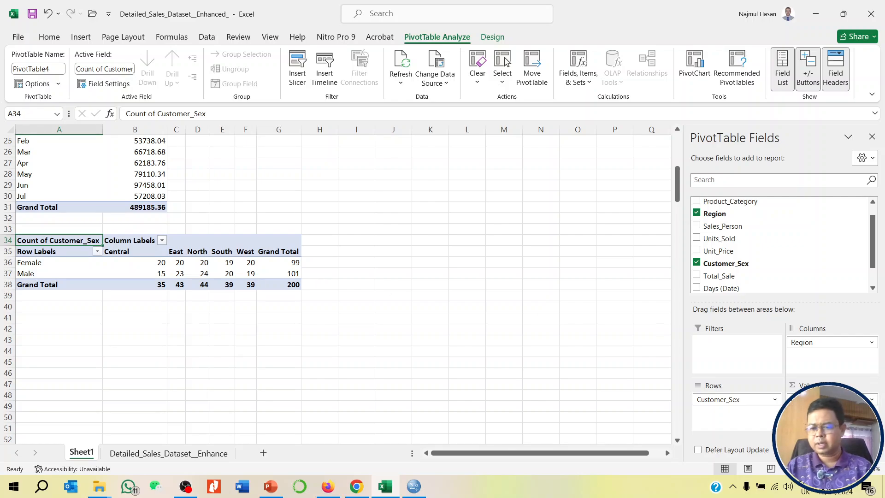
- Show the Count of Customer_Sex values in the fourth PivotTable as % of Column Total
click(873, 400)
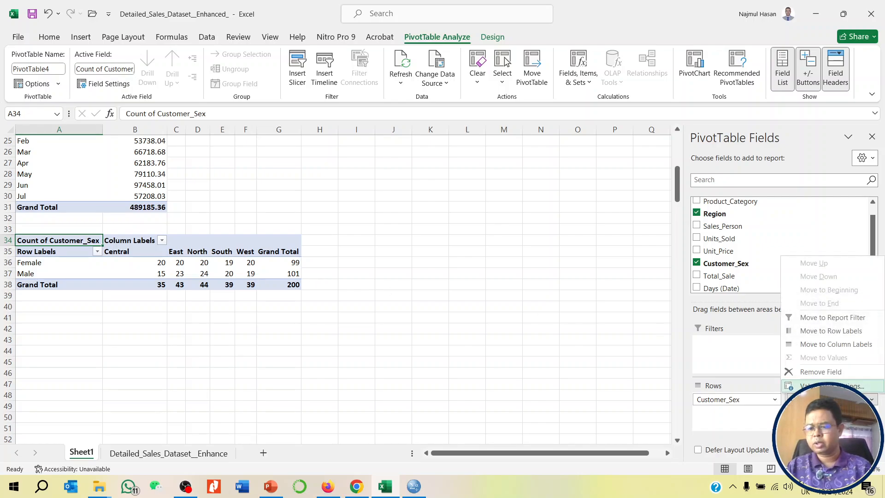
click(821, 384)
click(429, 193)
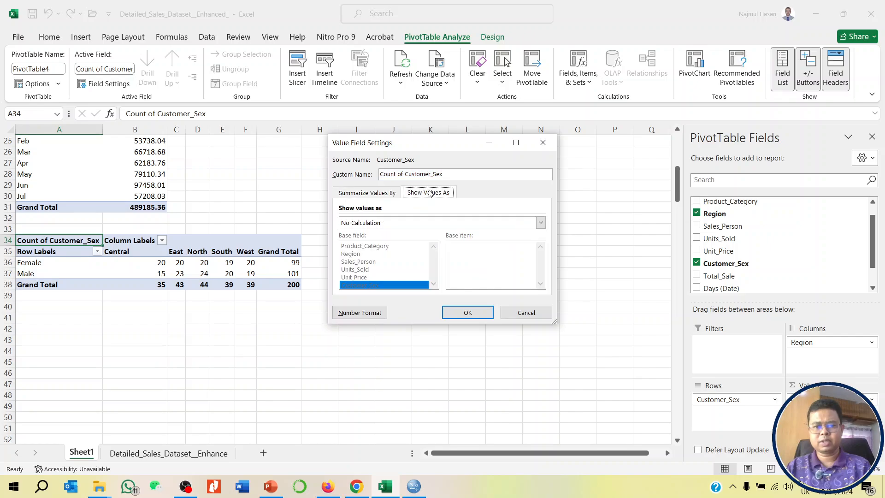
click(438, 223)
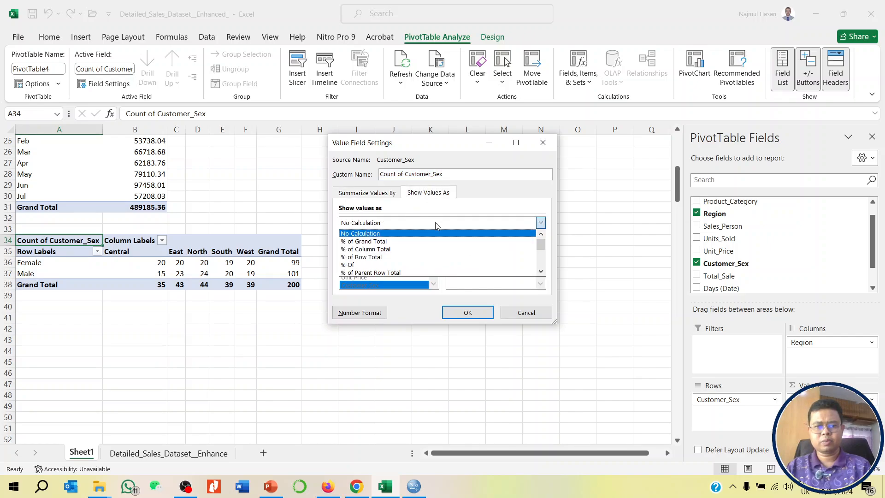
click(406, 253)
click(459, 314)
click(272, 371)
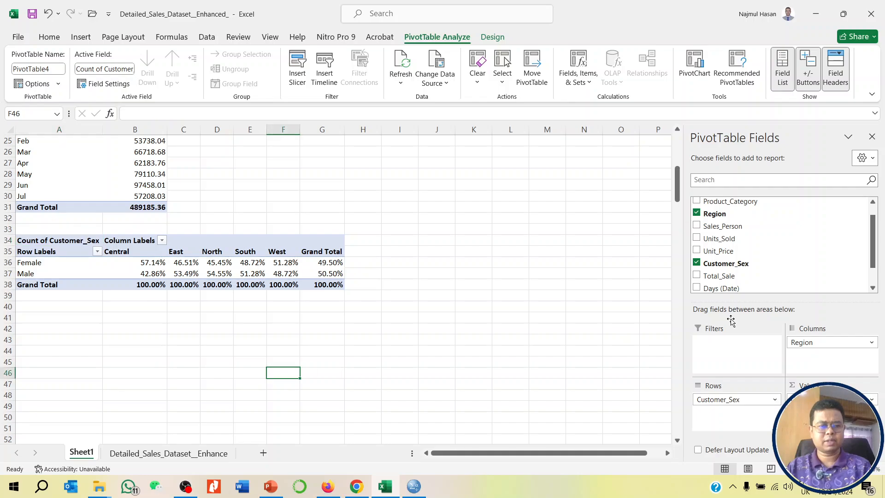
- Insert a Clustered Column PivotChart for the Region PivotTable and place it beside the tables, starting near cell F1
scroll(229, 322, up, 5)
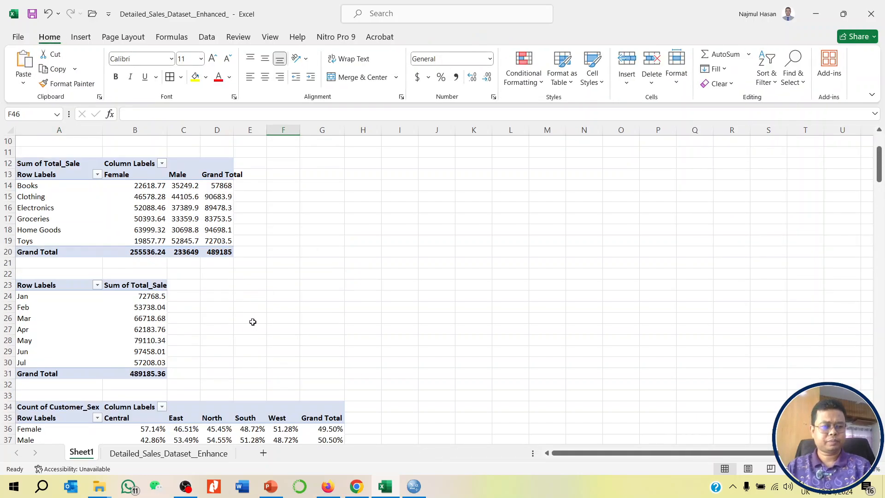
scroll(253, 322, up, 3)
scroll(248, 312, down, 5)
scroll(248, 311, up, 5)
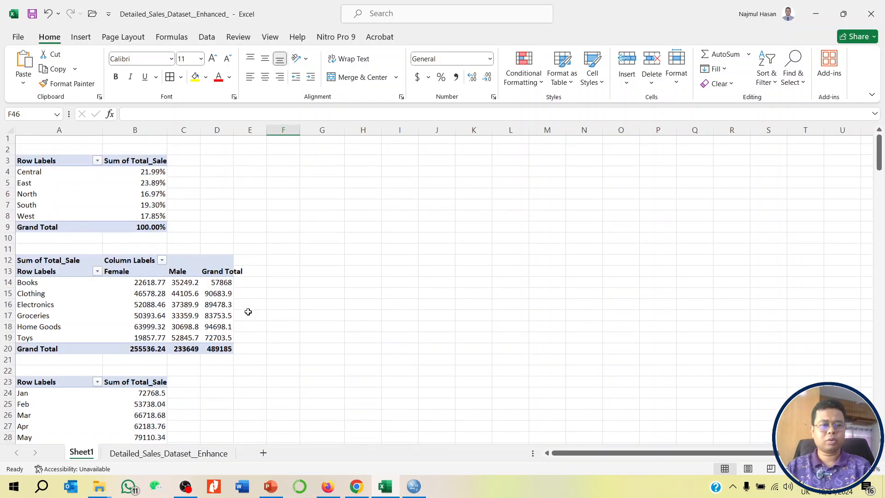
click(145, 195)
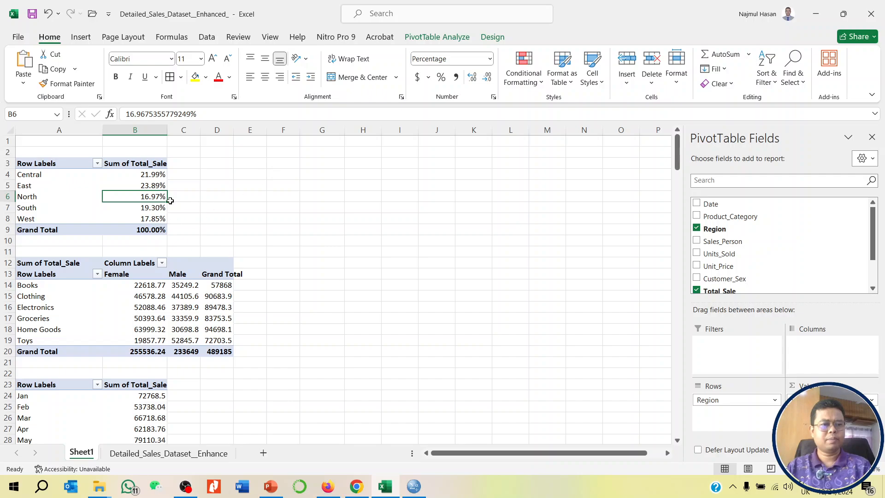
click(436, 38)
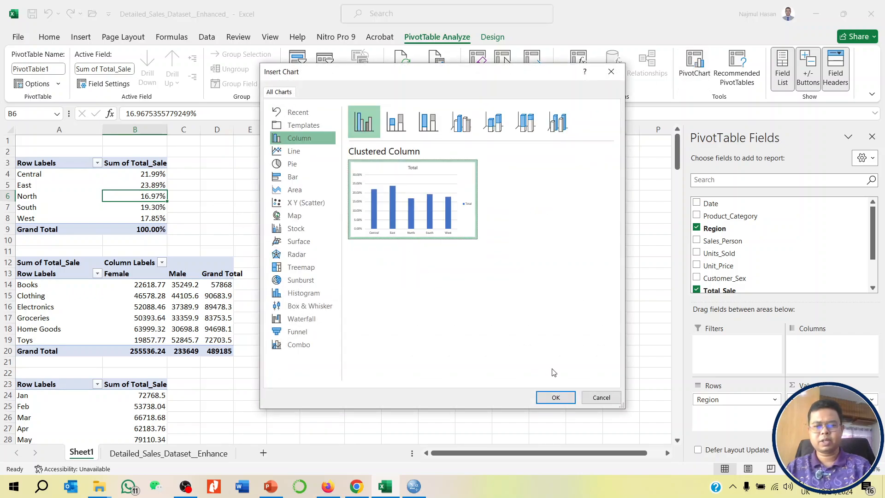
click(556, 397)
drag(405, 231, 478, 160)
- Insert a Clustered Bar PivotChart for the Product_Category by Customer_Sex PivotTable and place it below the Region chart
click(184, 308)
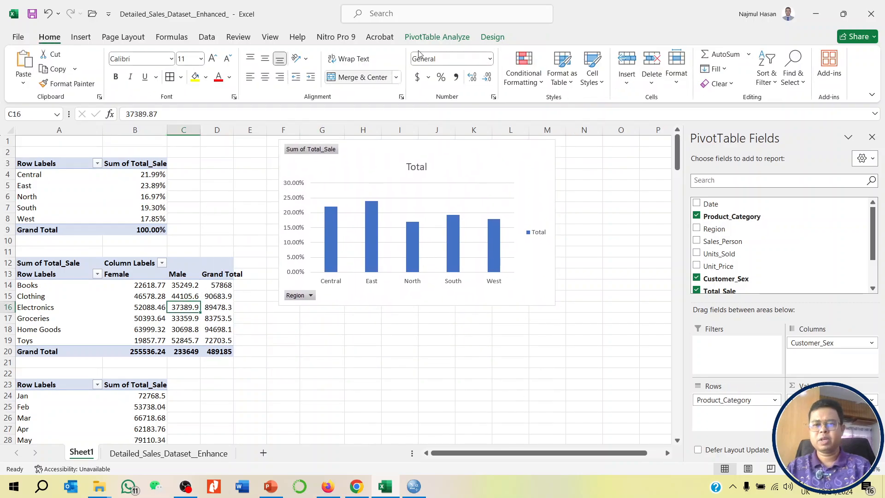
click(437, 37)
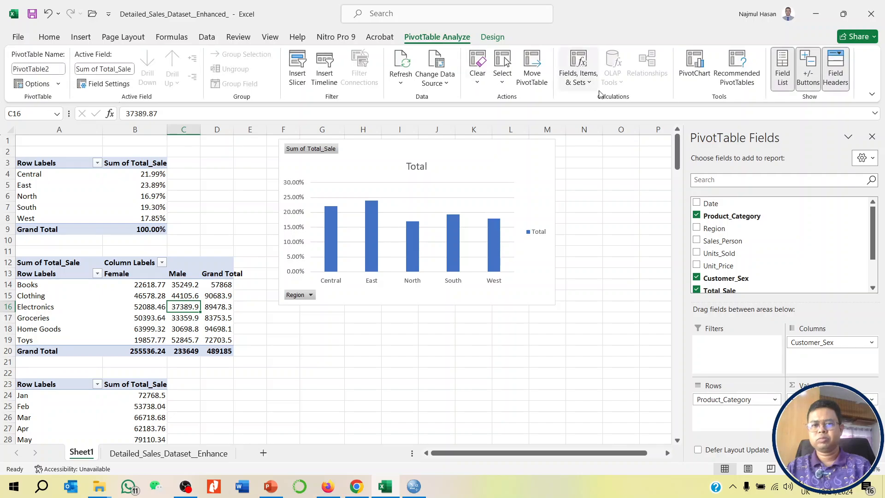
click(689, 76)
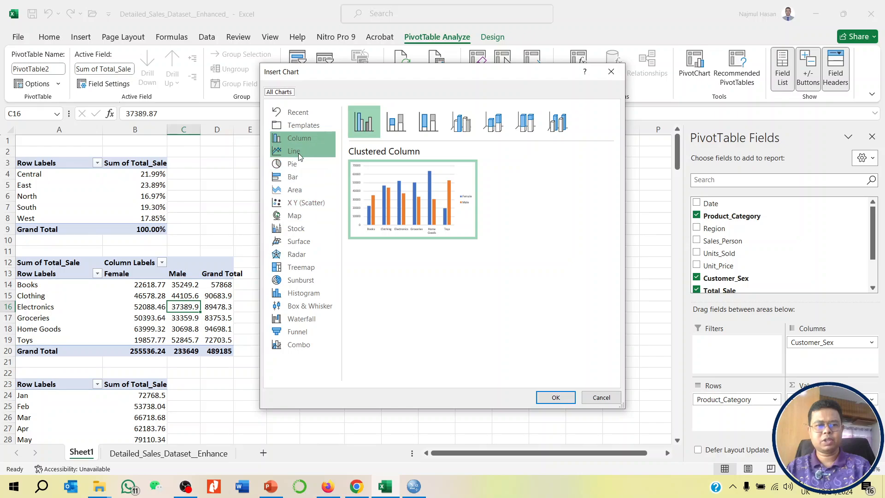
click(293, 177)
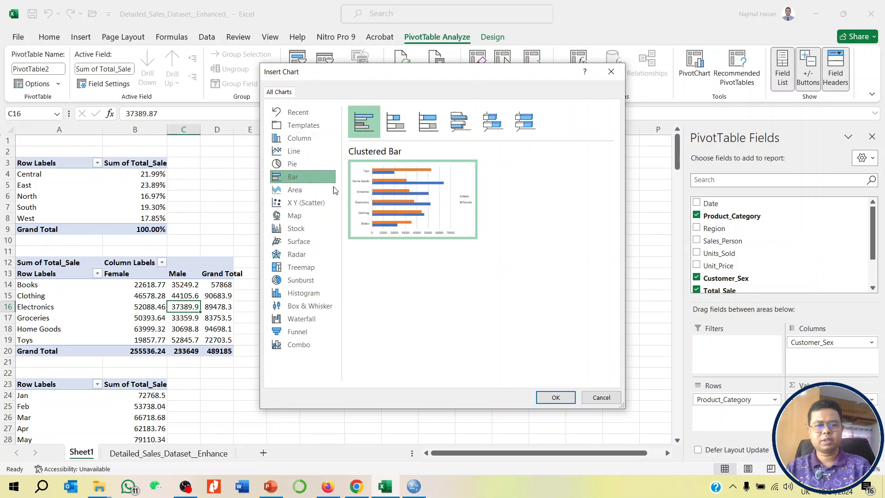
click(556, 398)
drag(418, 237, 496, 328)
scroll(535, 278, down, 6)
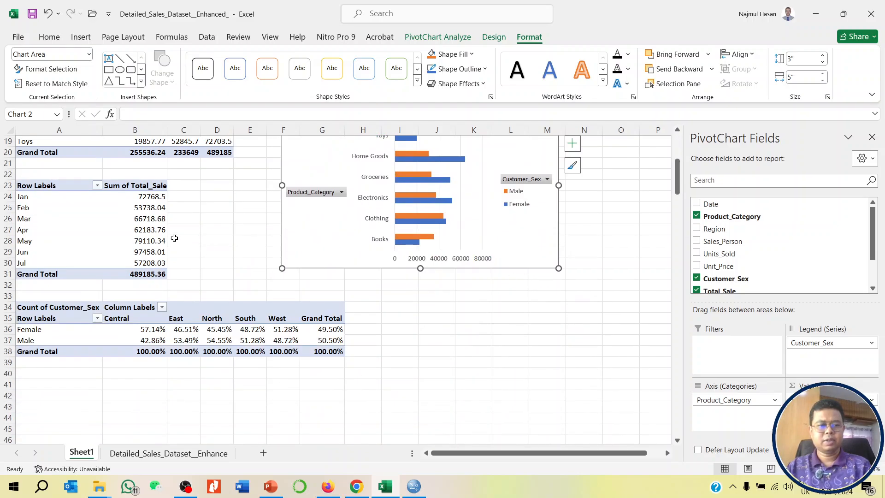
- Insert a Stacked Line with Markers PivotChart for the monthly Total_Sale PivotTable and place it below the product category chart
click(152, 229)
click(424, 39)
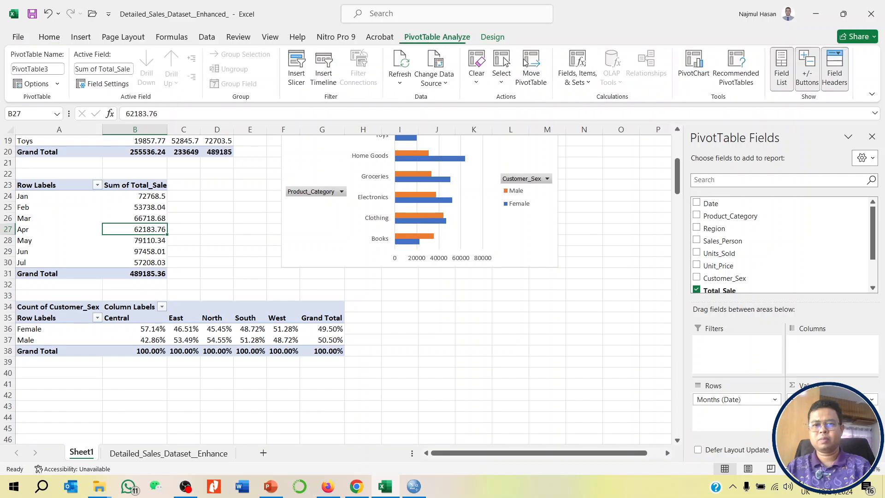
click(695, 65)
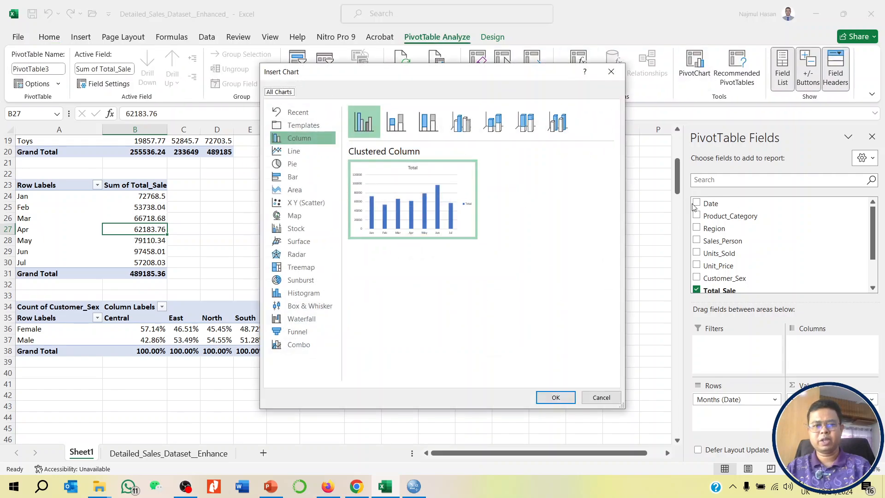
click(305, 152)
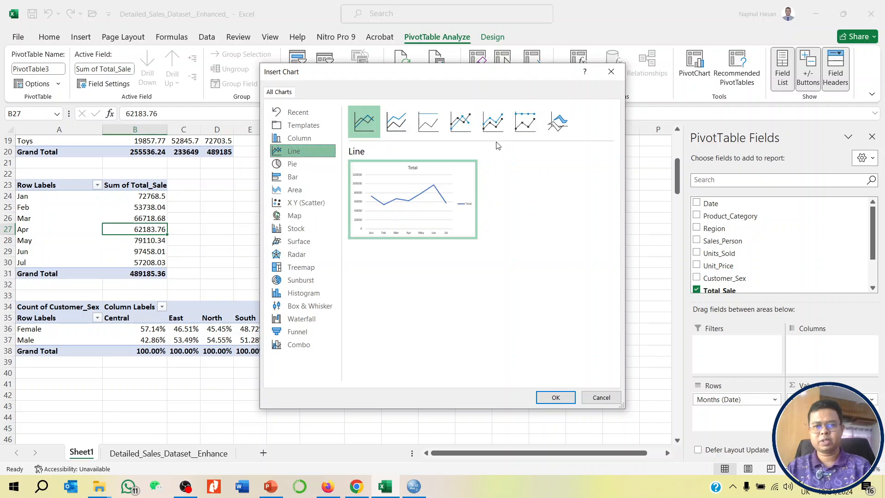
click(493, 122)
click(556, 397)
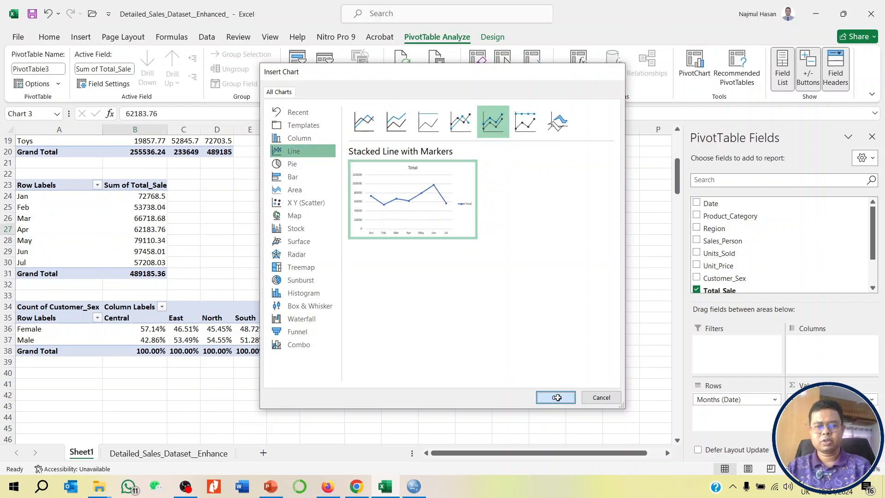
drag(442, 217, 617, 274)
- Compare chart types for the Customer_Sex by Region PivotTable and insert a Clustered Column PivotChart
click(213, 332)
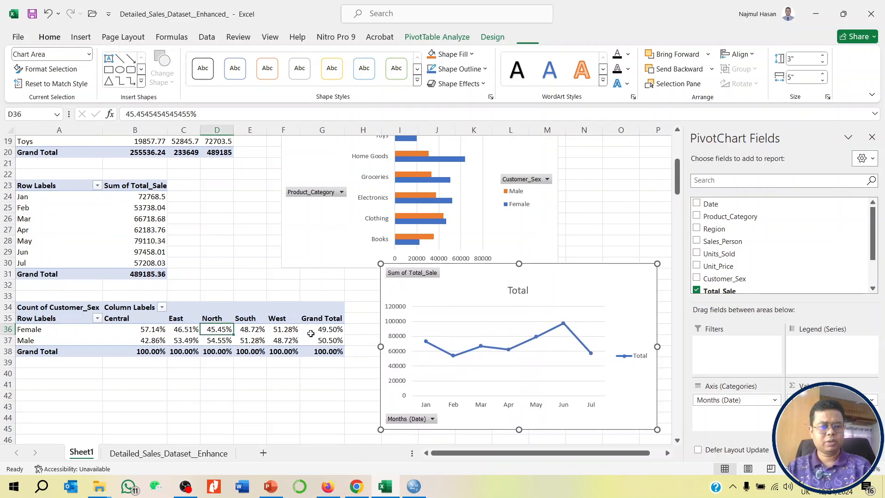
click(437, 38)
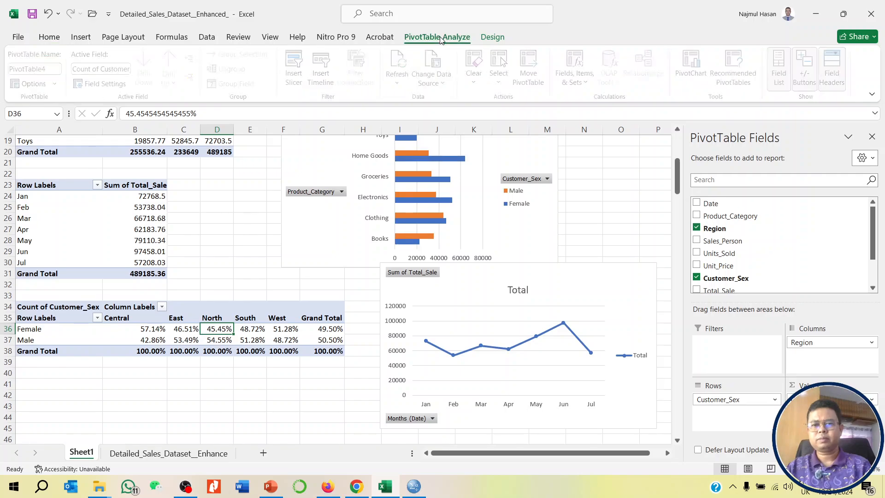
click(689, 63)
mouse_move(410, 203)
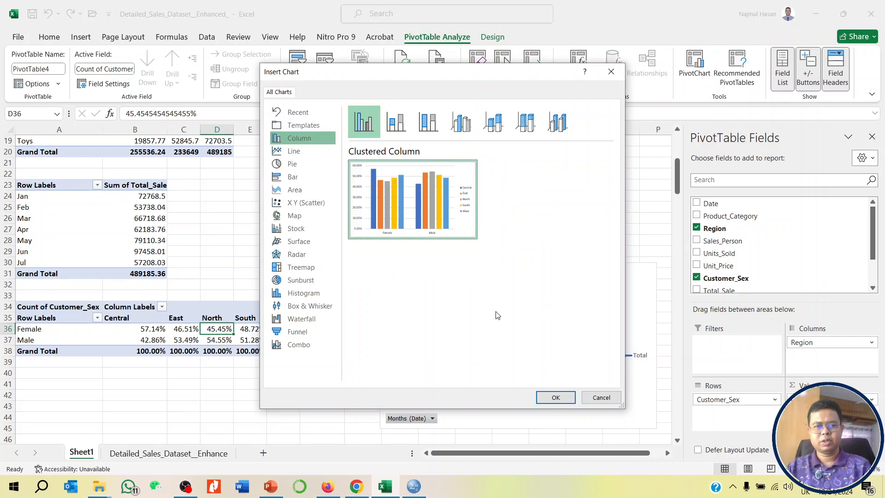
click(305, 164)
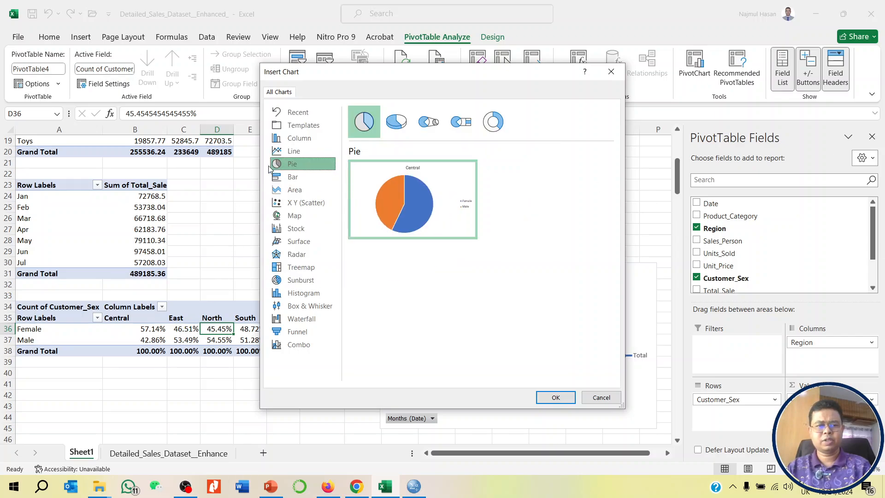
click(297, 151)
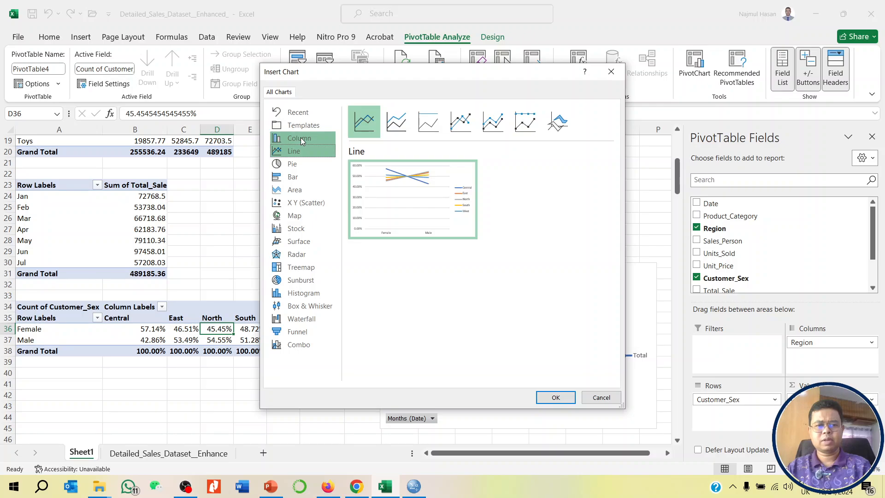
click(302, 139)
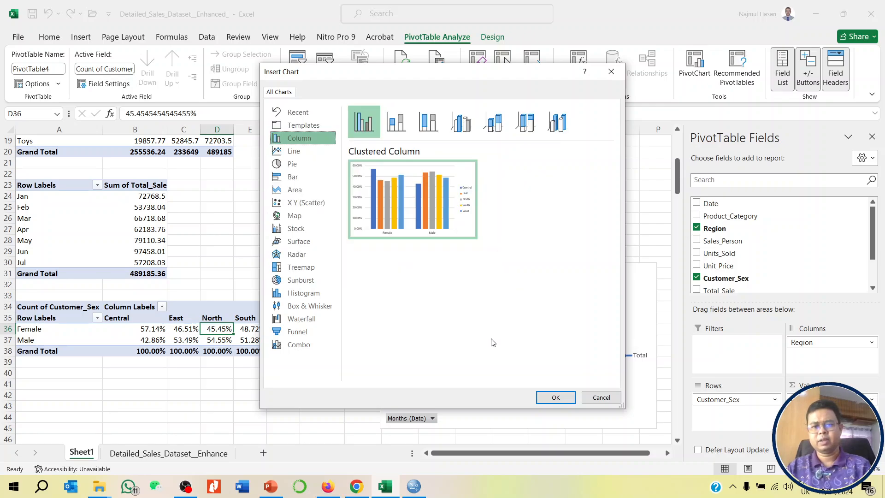
click(396, 123)
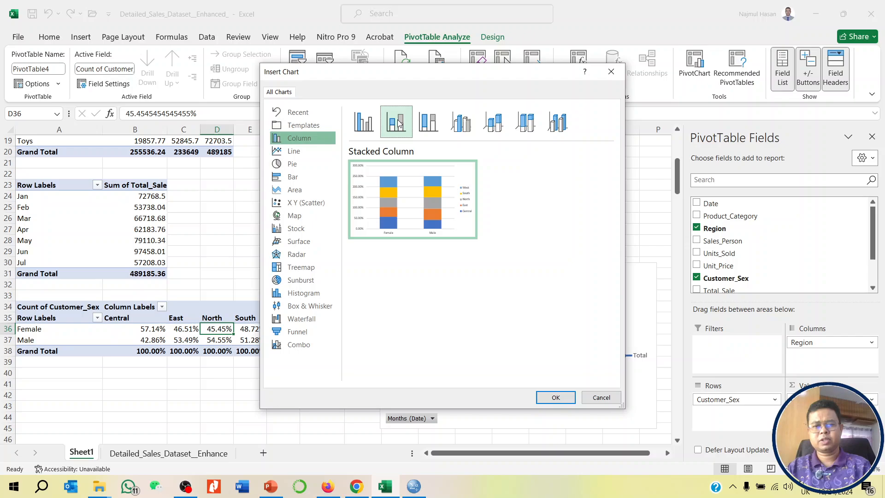
click(433, 122)
click(461, 122)
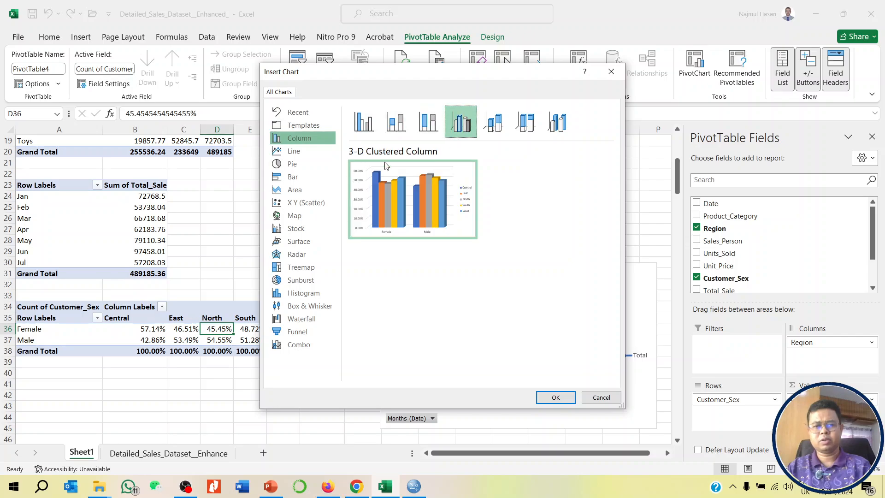
mouse_move(469, 228)
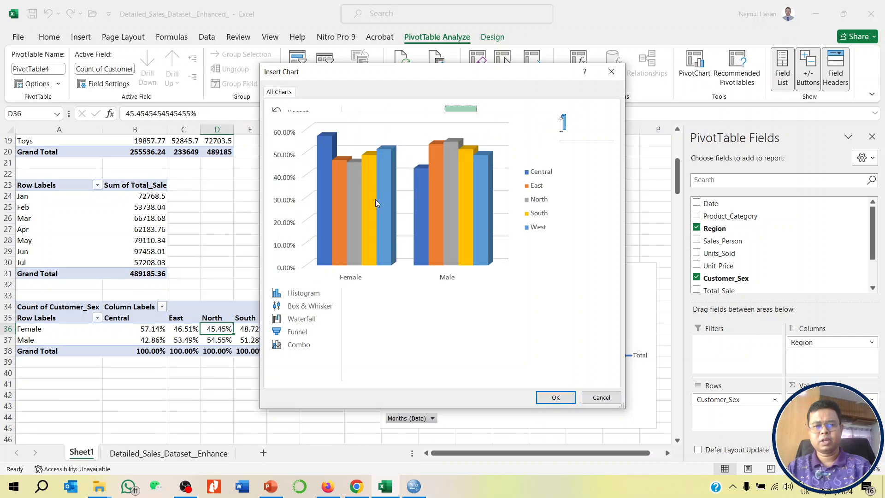
click(364, 122)
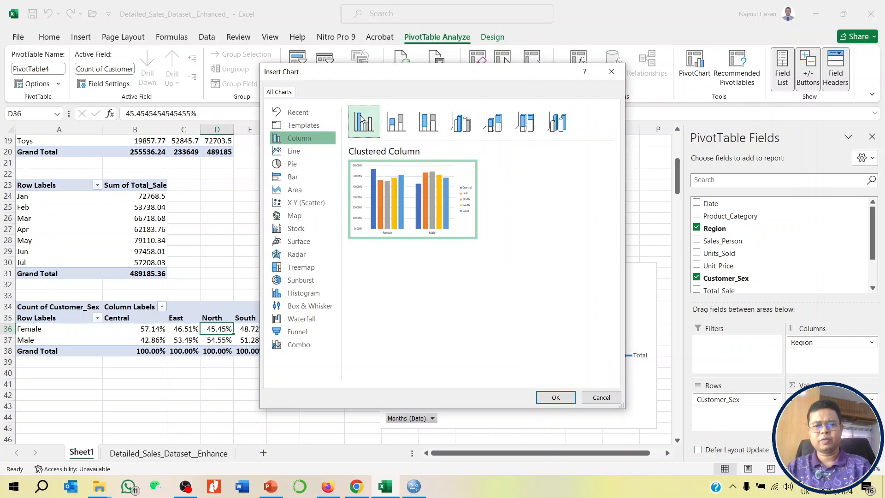
click(556, 397)
- Move the Customer_Sex by Region chart directly below its PivotTable, starting around row 40, and deselect it
scroll(509, 290, down, 5)
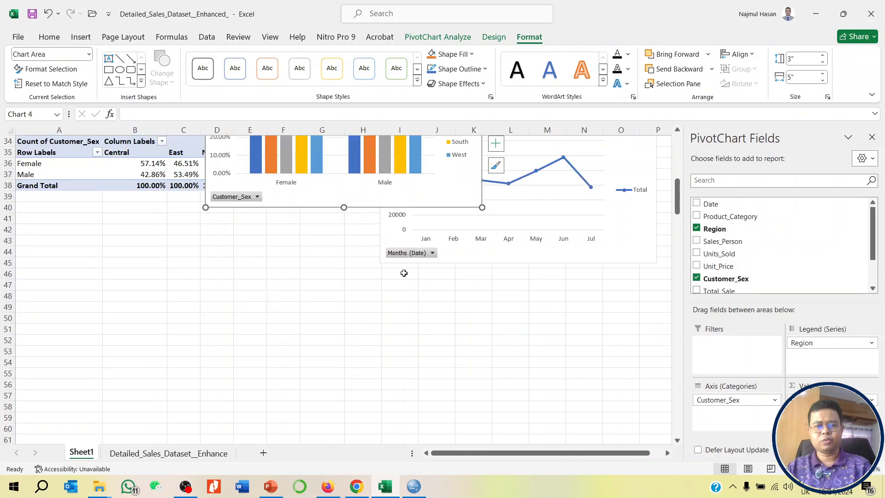
drag(371, 199, 257, 359)
click(511, 351)
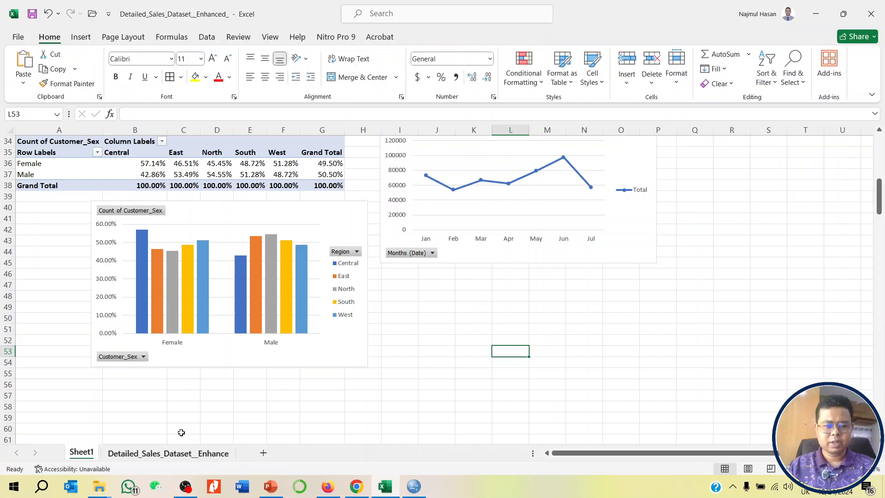
- Add a new worksheet after Sheet1 and rename it Dynamic Dashboard
click(303, 453)
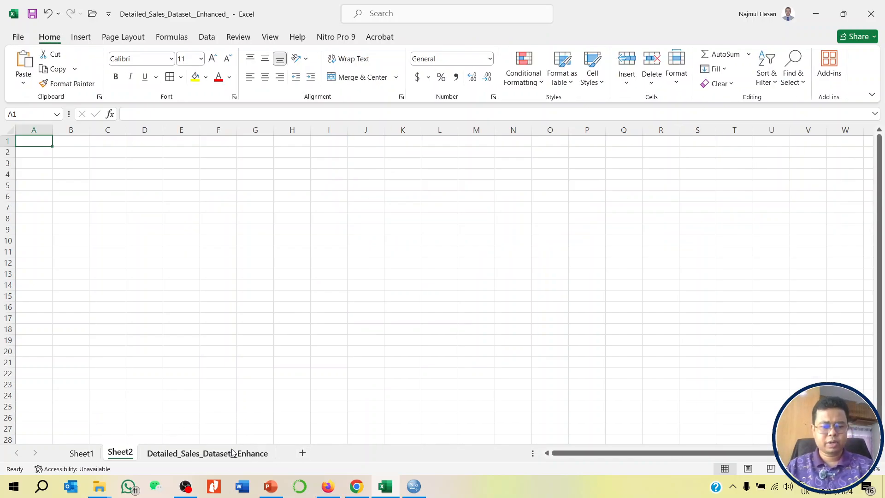
right_click(126, 452)
click(174, 323)
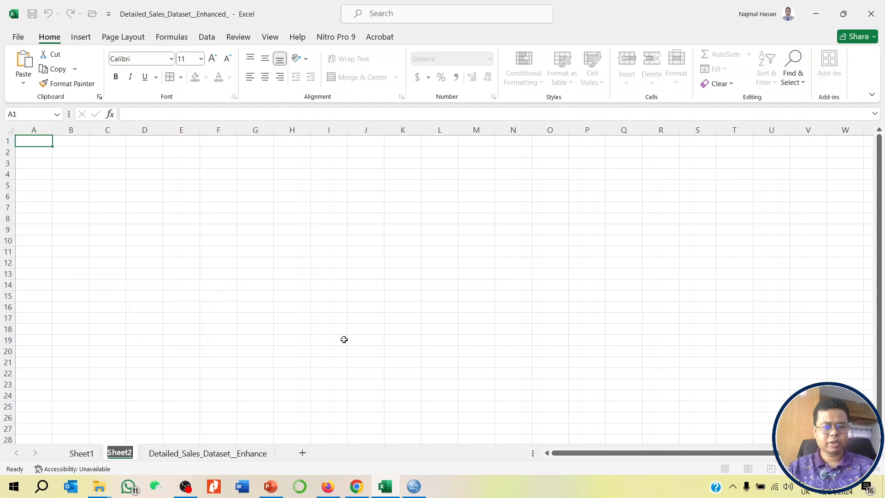
text(Dynamic)
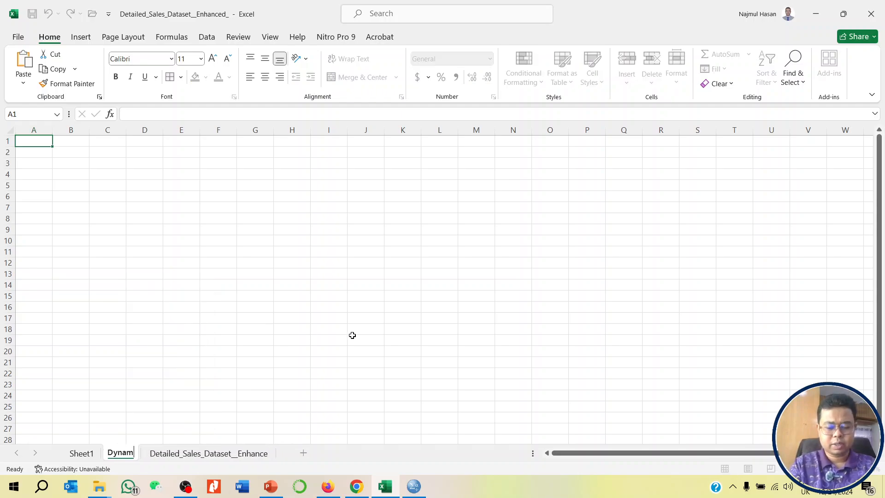
key(Return)
text(Dashb)
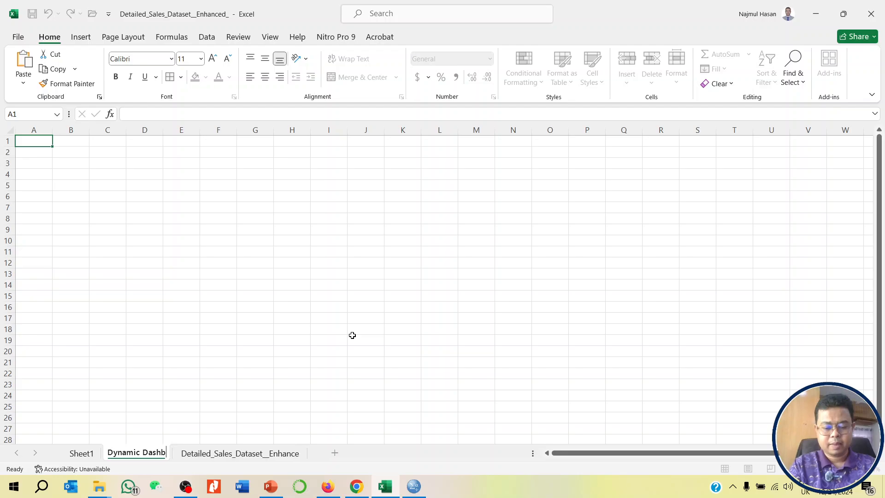
text(oard)
key(Return)
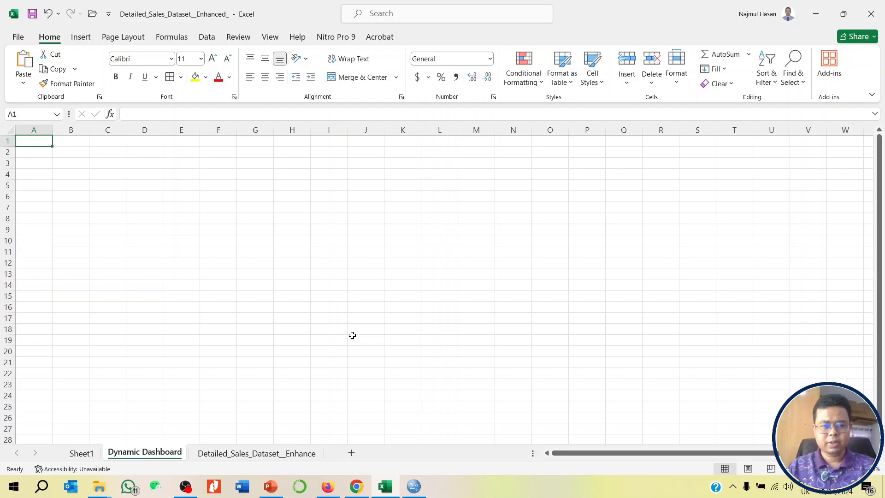
- Hide the gridlines on the Dynamic Dashboard sheet
click(192, 215)
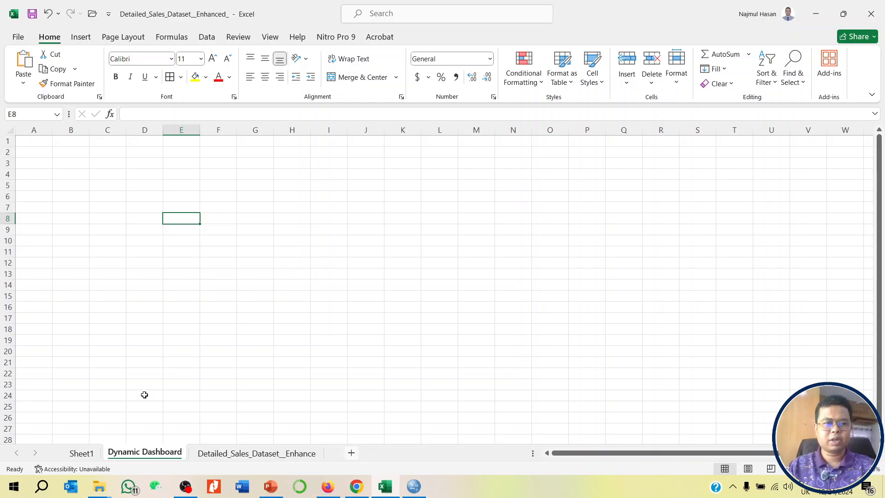
click(9, 130)
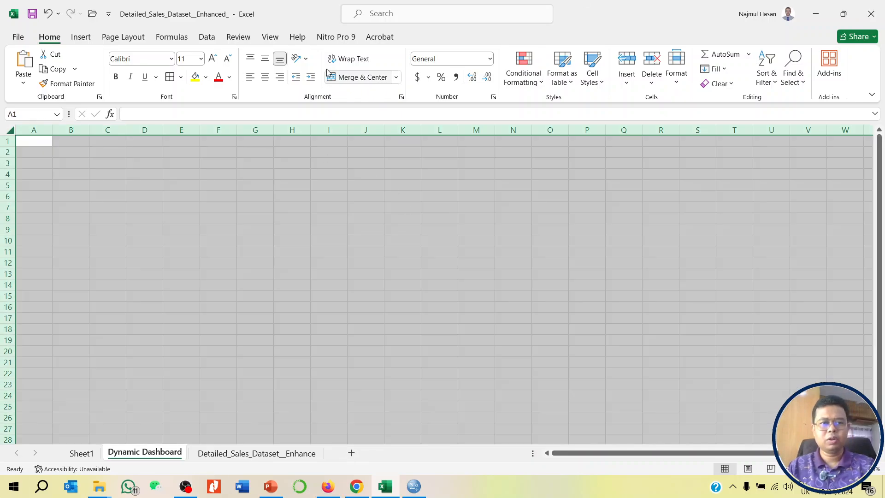
click(271, 37)
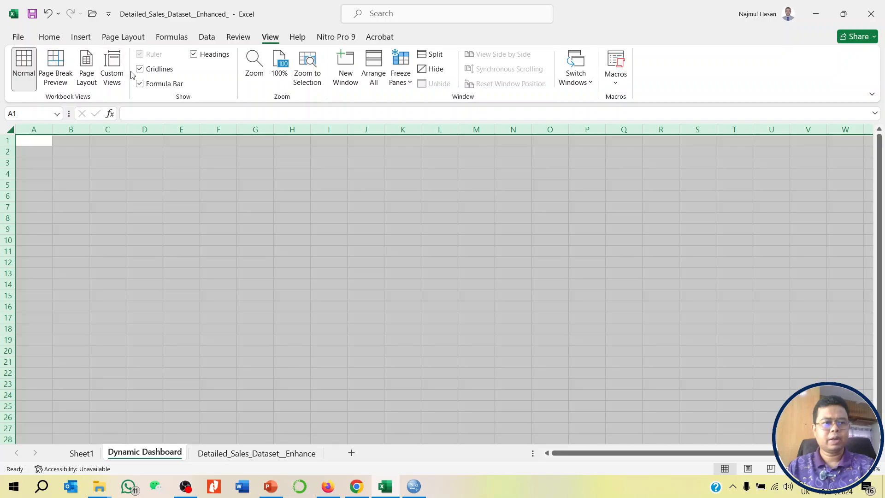
click(143, 69)
click(213, 194)
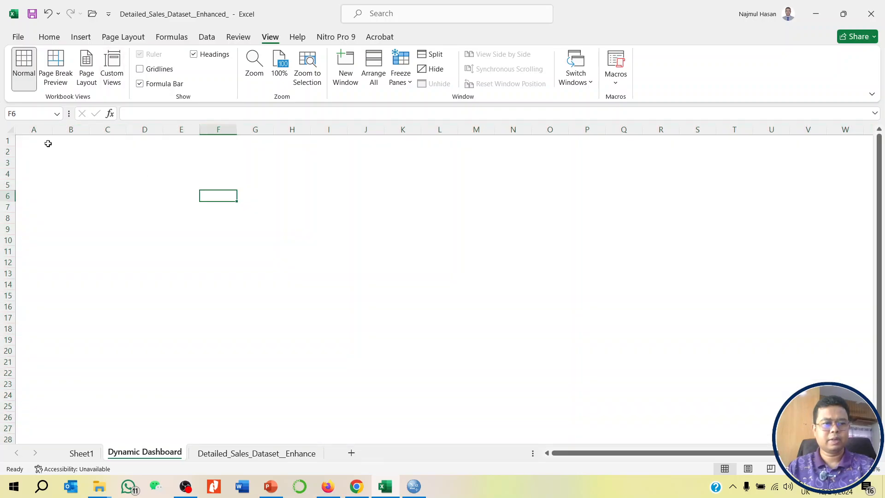
- Merge and center cells A1:R4 as a title banner and fill it with dark gold
drag(45, 143, 660, 173)
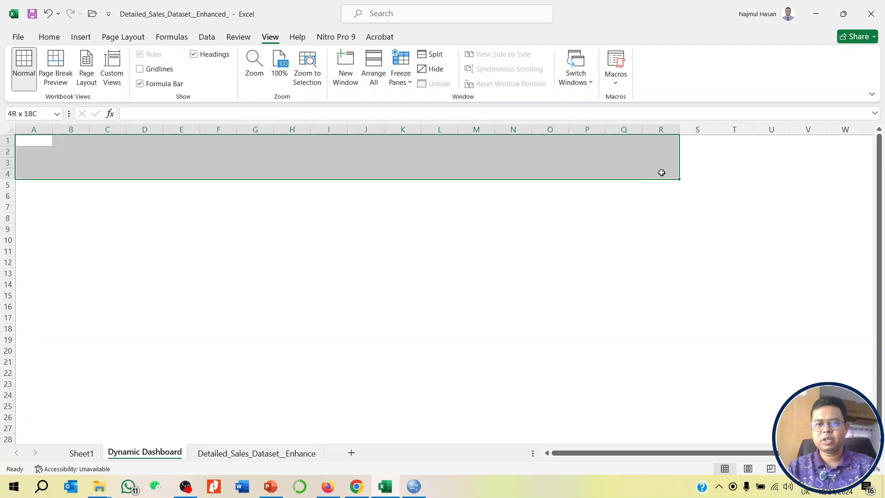
click(48, 38)
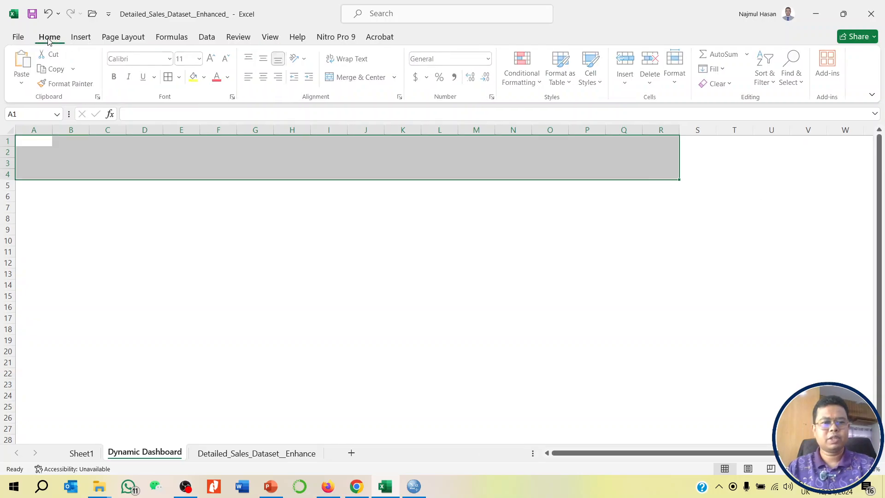
click(363, 78)
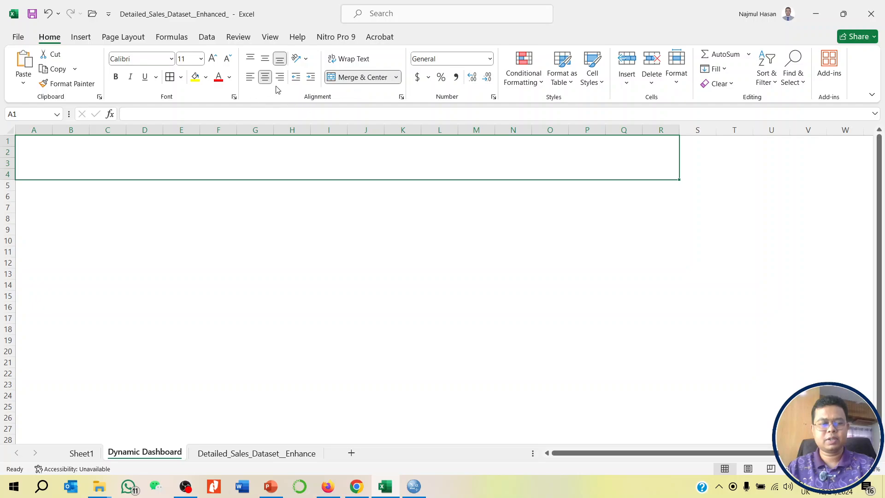
click(207, 77)
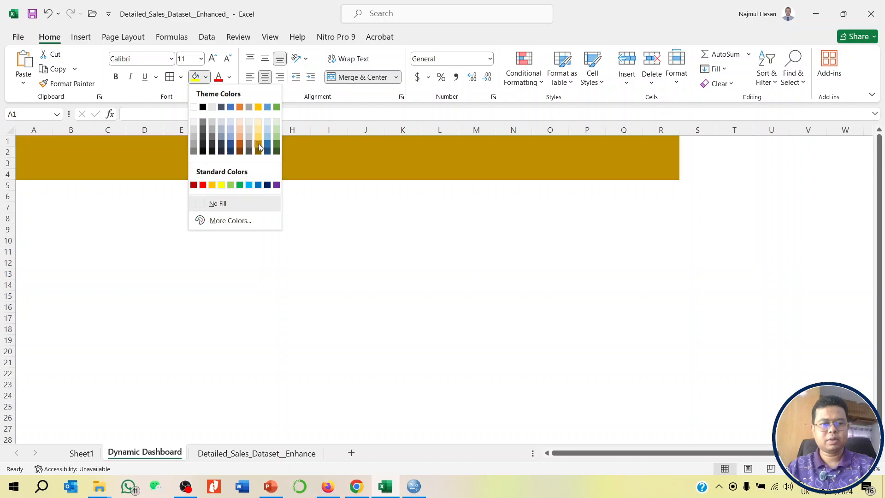
click(259, 143)
- Enter the title "Dynamic Dashboard" in the merged gold banner
double_click(380, 168)
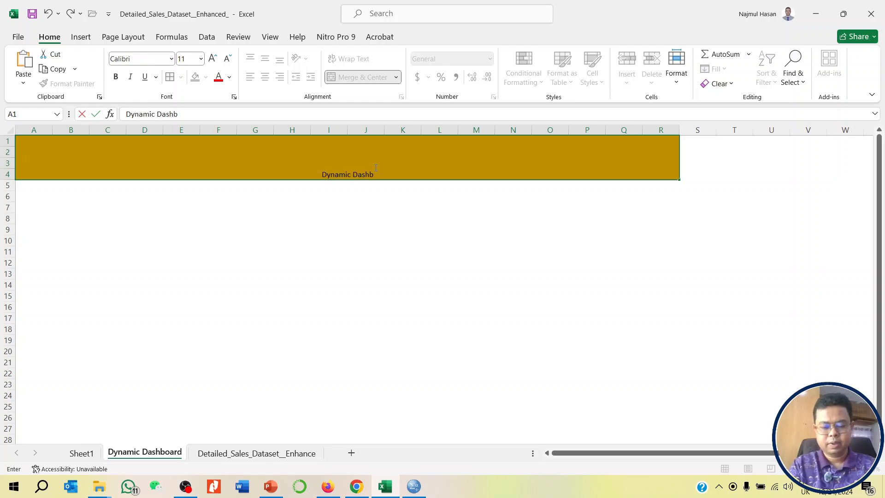
text(Dynamic Dashboard)
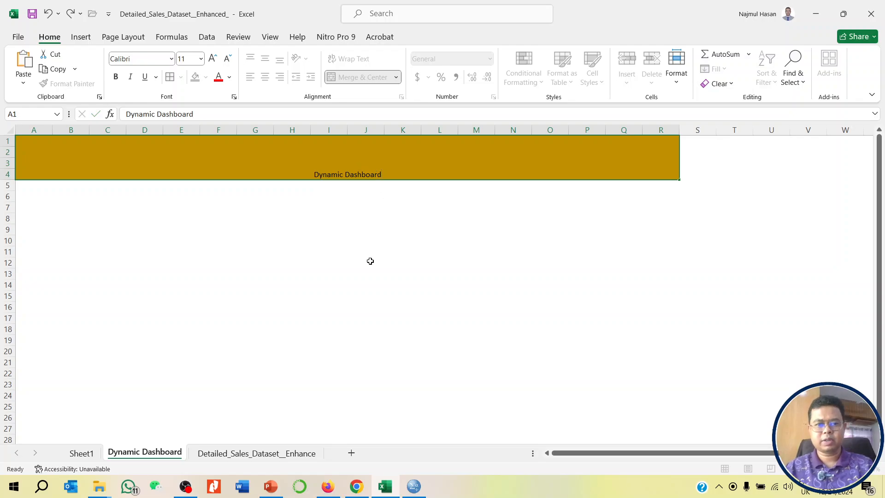
click(369, 261)
- Format the banner title with font size 50 and the Georgia font
click(357, 164)
click(192, 64)
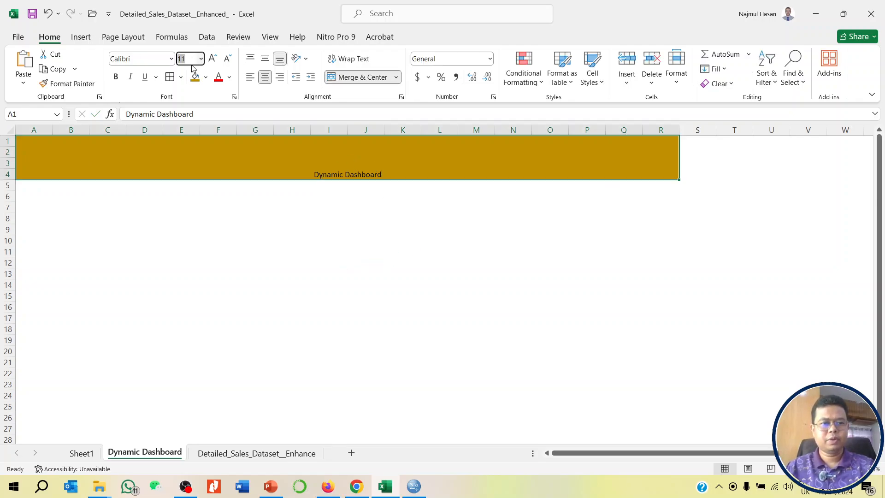
text(50)
key(Return)
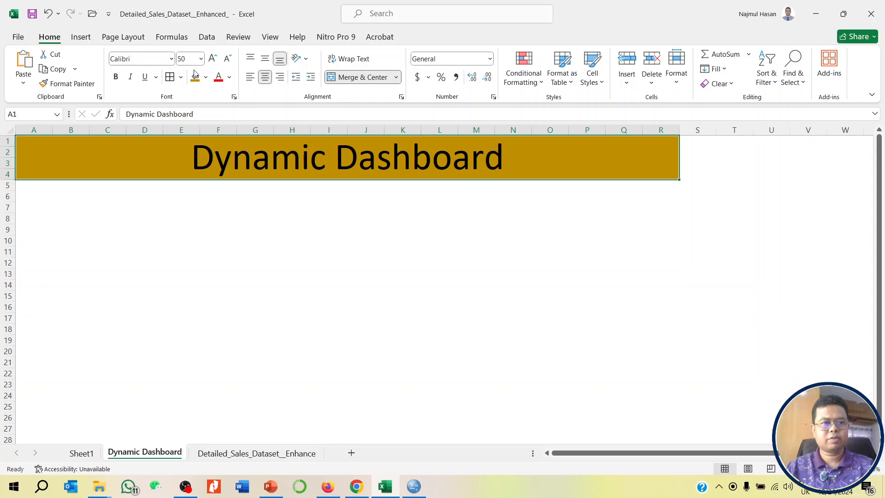
click(164, 57)
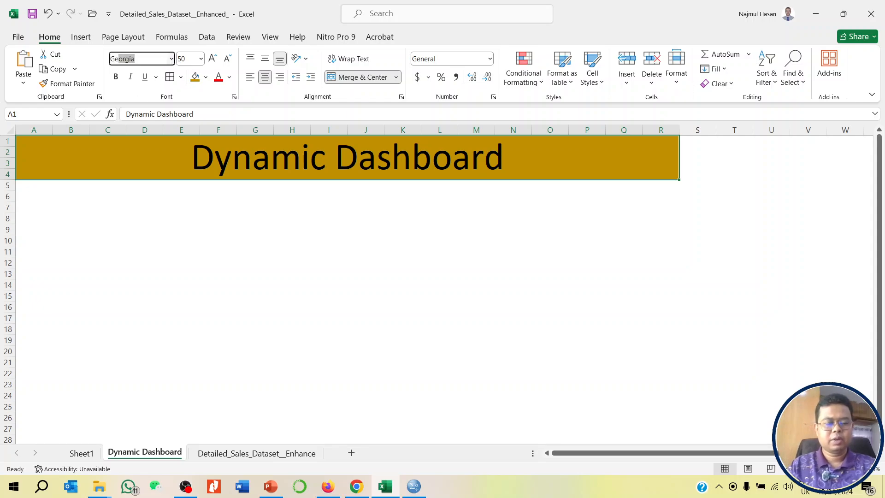
key(Return)
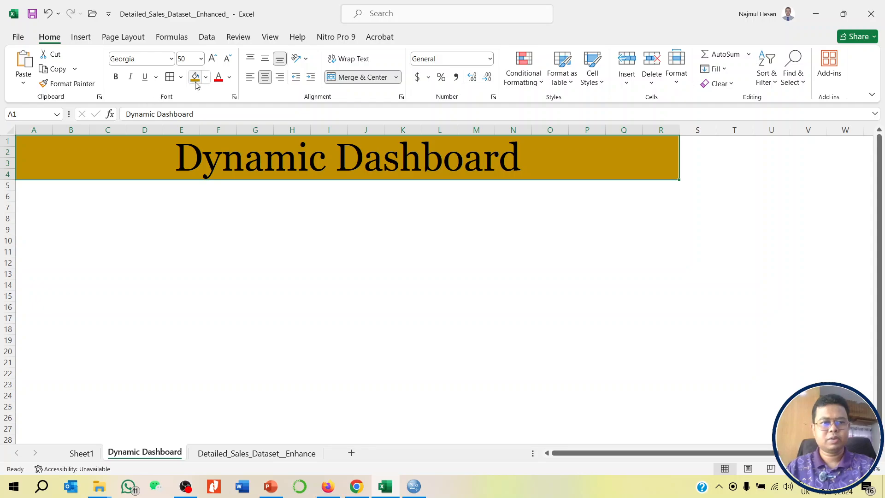
- Change the banner title's font color to white
click(229, 77)
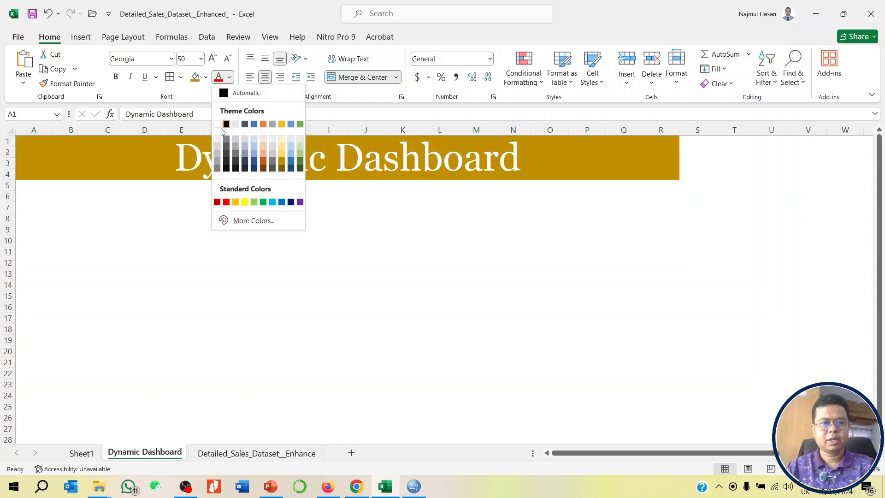
click(217, 125)
click(322, 250)
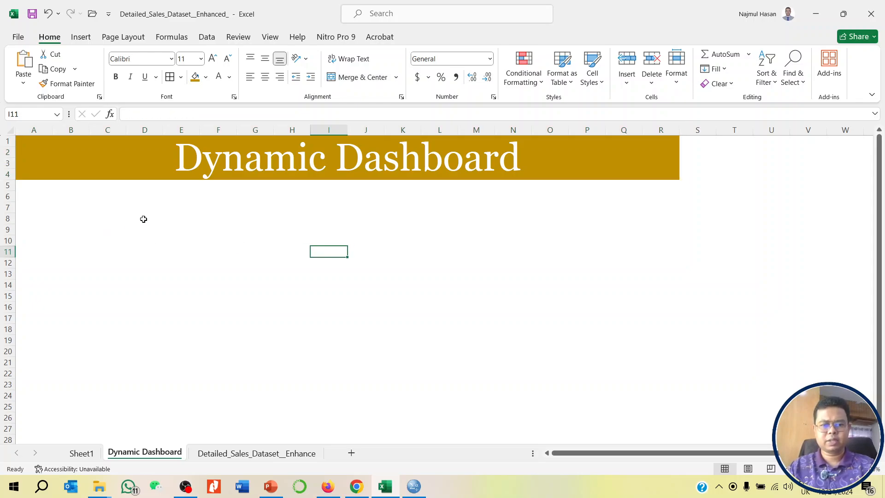
- Select all four PivotCharts on Sheet1 together and copy them
scroll(185, 231, down, 1)
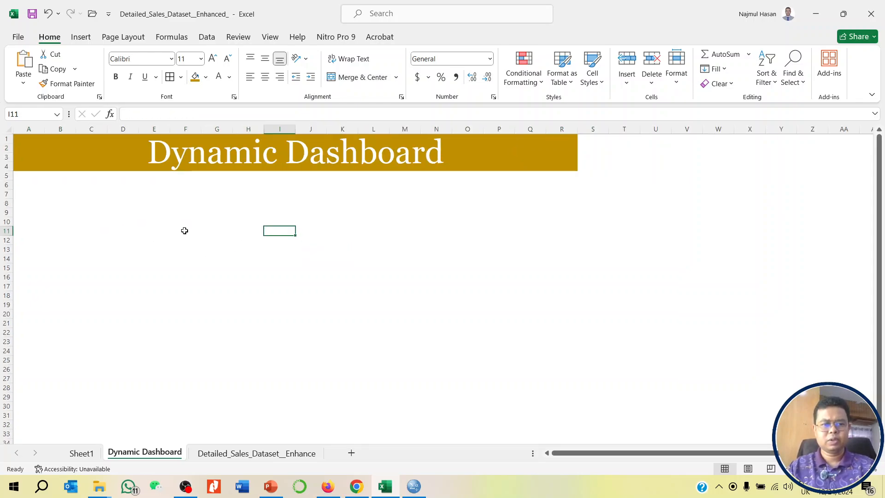
click(81, 454)
scroll(343, 258, up, 12)
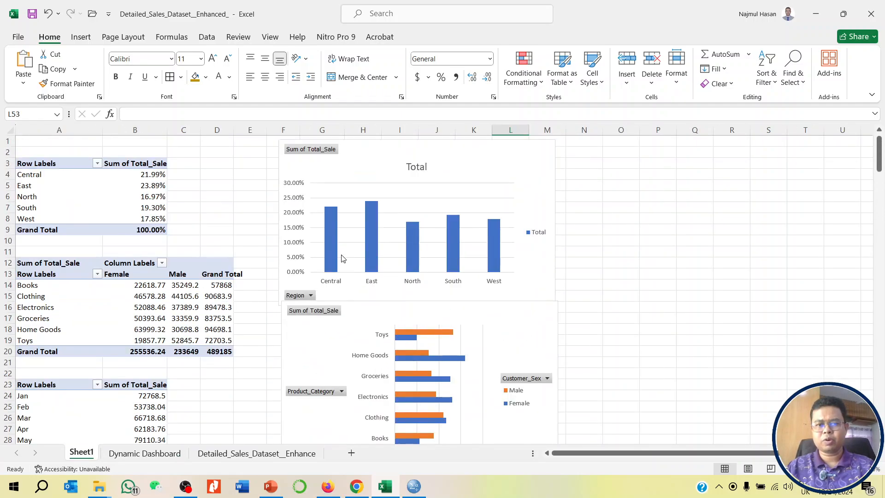
click(538, 152)
scroll(620, 254, down, 2)
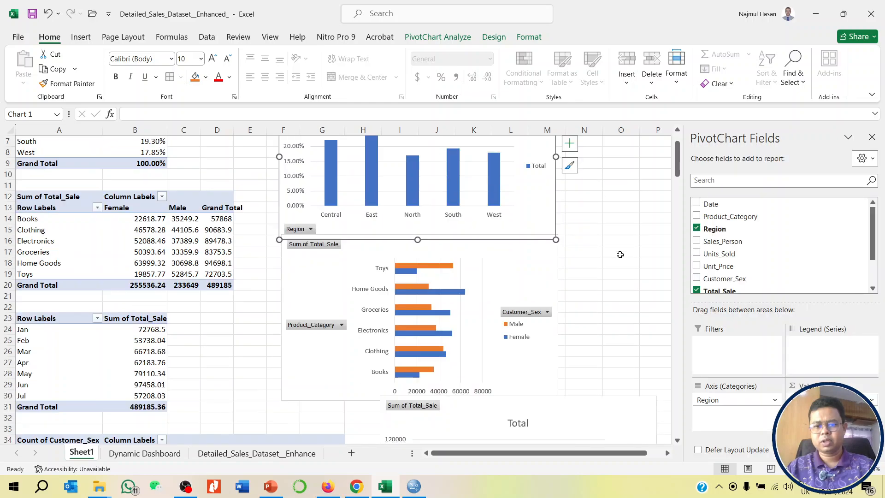
click(552, 260)
scroll(604, 282, down, 7)
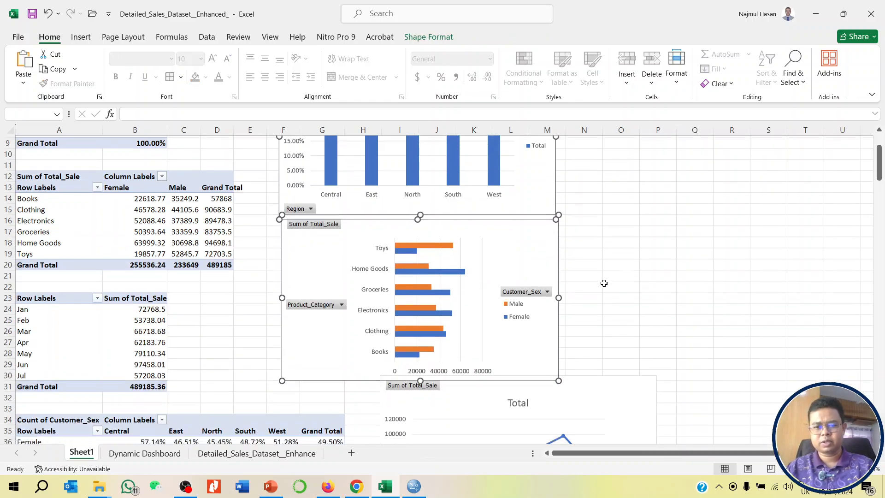
click(588, 217)
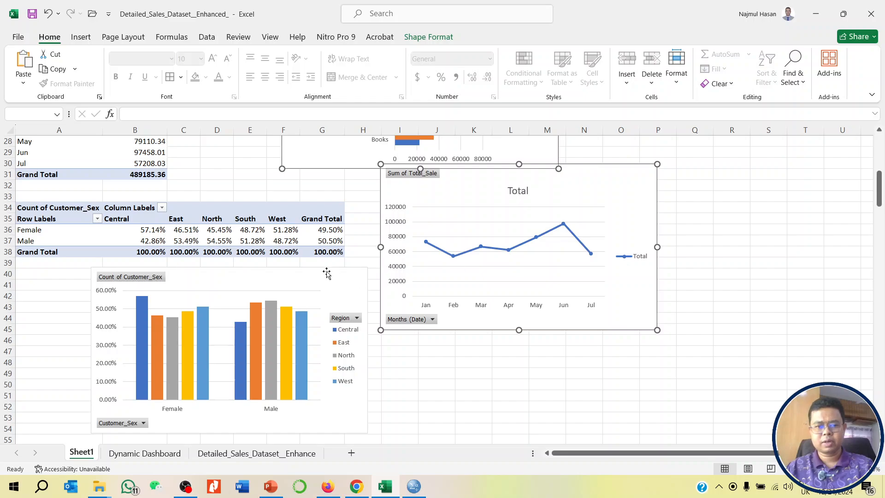
ctrl+click(107, 268)
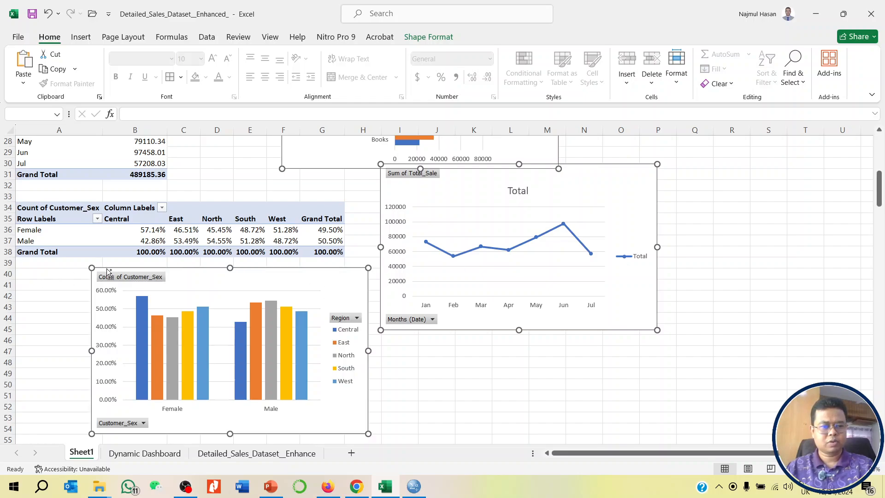
- Paste the copied PivotCharts at cell A6 of the Dynamic Dashboard sheet and deselect them
click(169, 455)
click(39, 187)
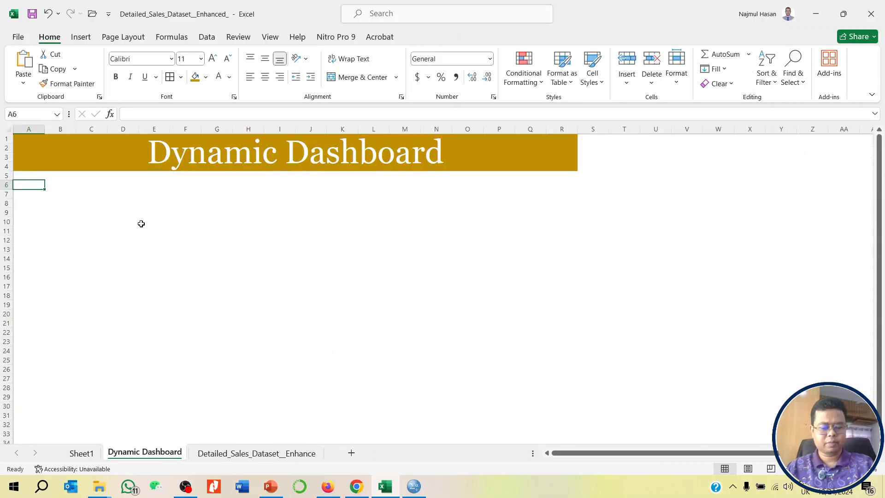
key(ctrl+v)
click(616, 336)
- Move the Region column chart flush under the banner at column A and the Product_Category bar chart directly beside it
click(375, 190)
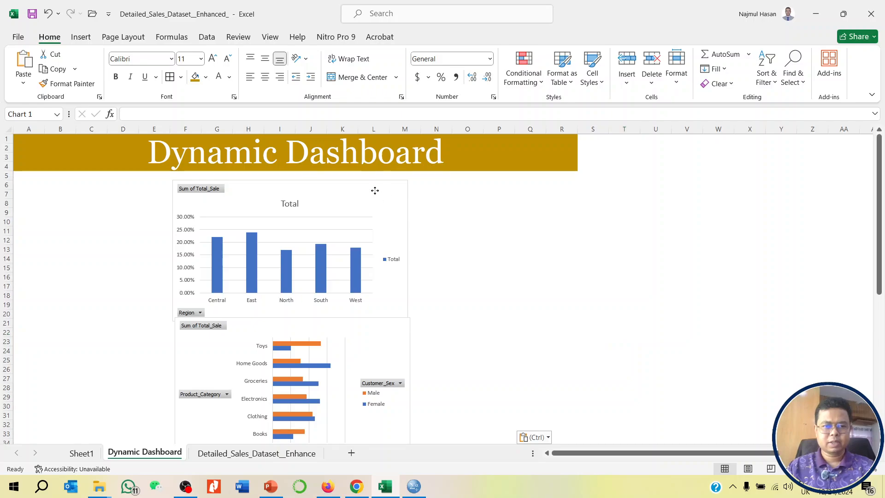
drag(375, 190, 219, 182)
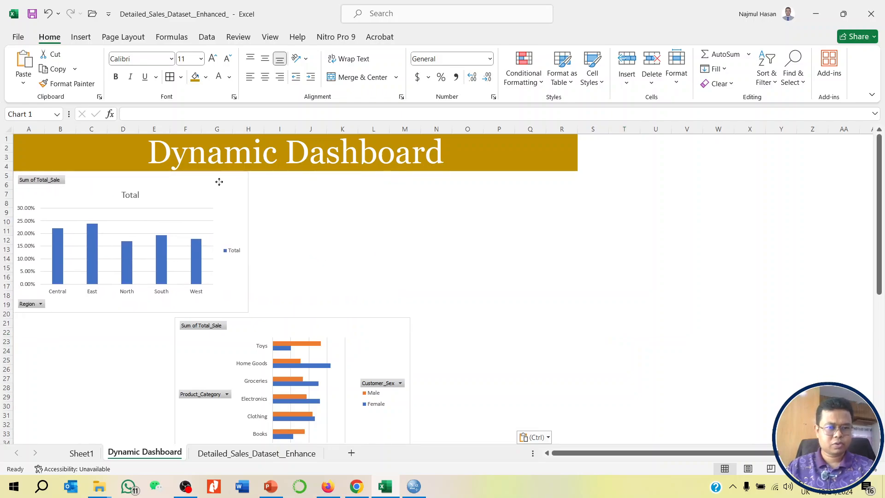
drag(359, 327, 431, 184)
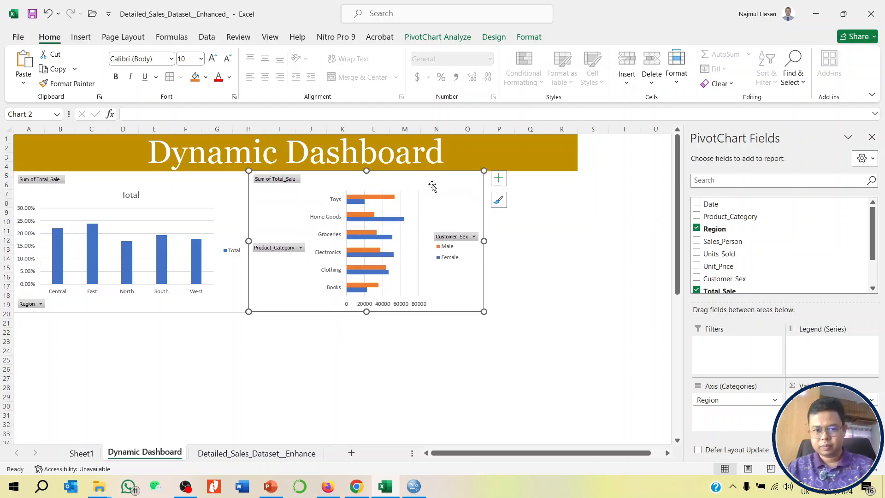
- Place the monthly line chart below the Region chart and the Customer_Sex chart beside it to complete a two-by-two grid
scroll(399, 265, down, 9)
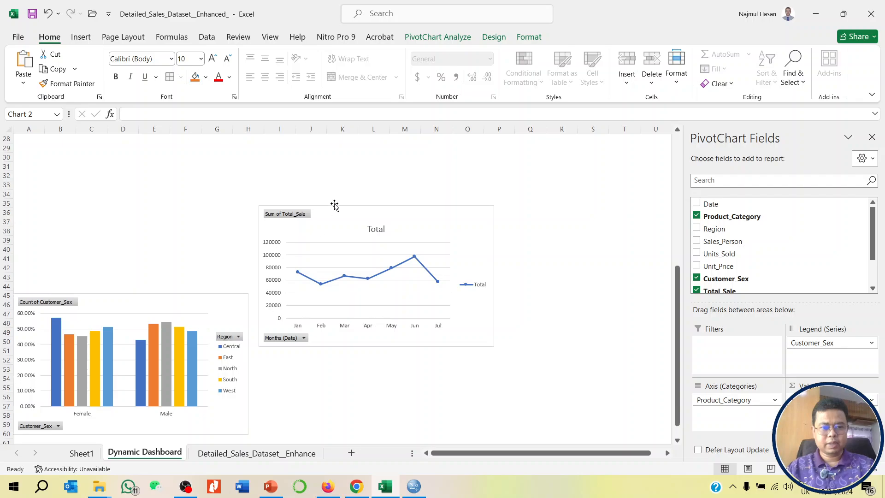
scroll(426, 315, up, 3)
drag(431, 297, 188, 153)
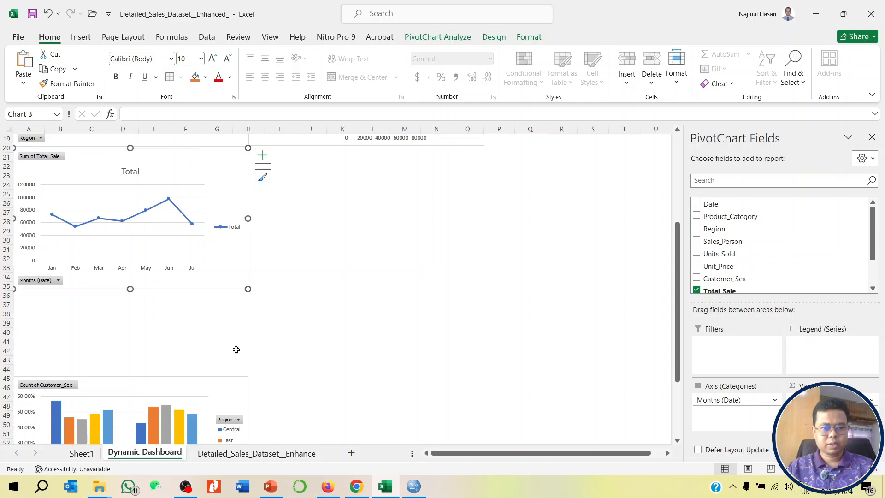
click(219, 381)
drag(212, 389, 451, 163)
scroll(512, 318, up, 6)
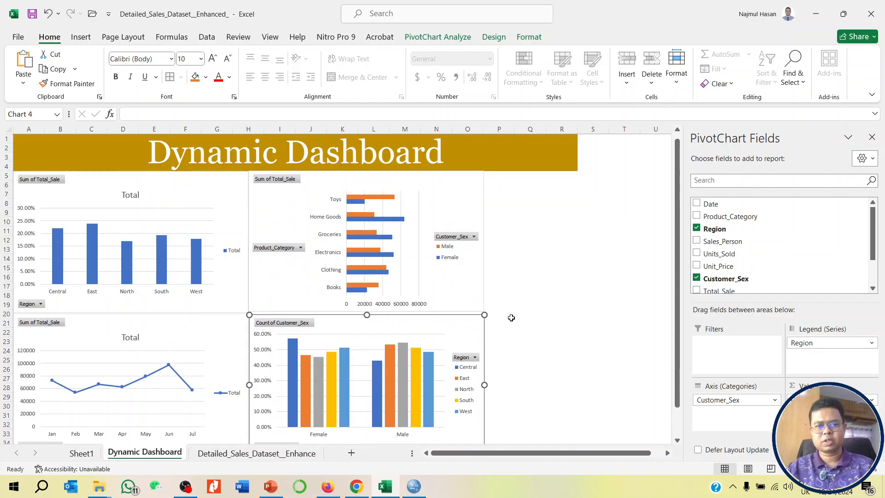
scroll(534, 306, down, 1)
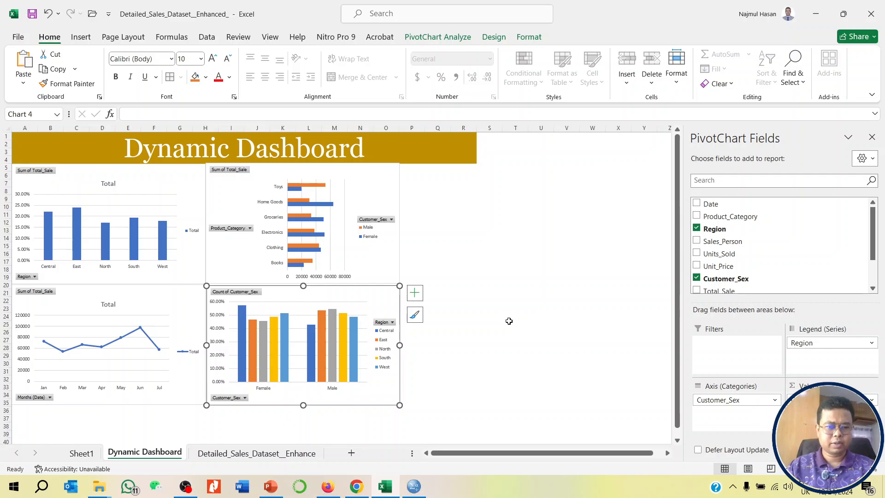
scroll(509, 321, up, 1)
click(623, 277)
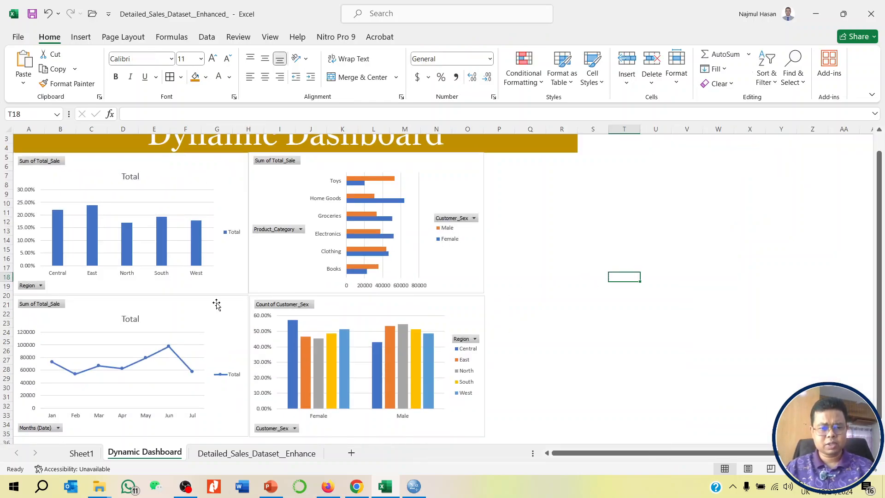
- Fill the monthly line chart's background with light gold
click(181, 308)
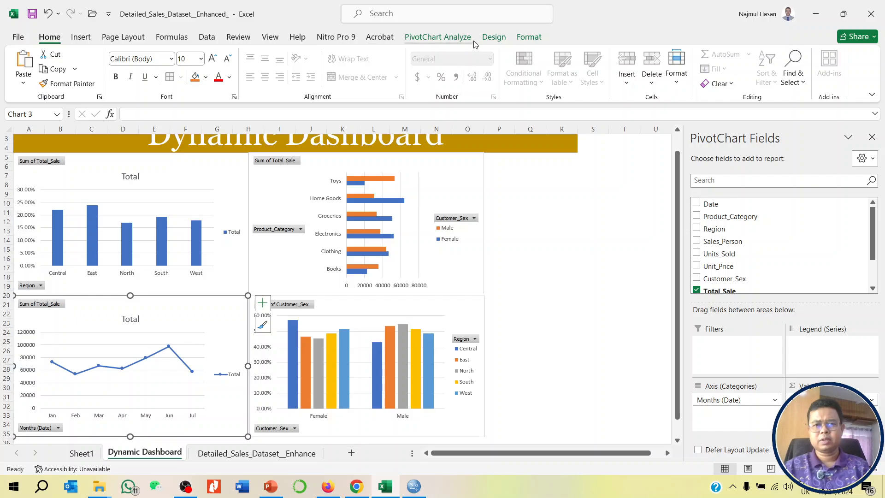
click(493, 37)
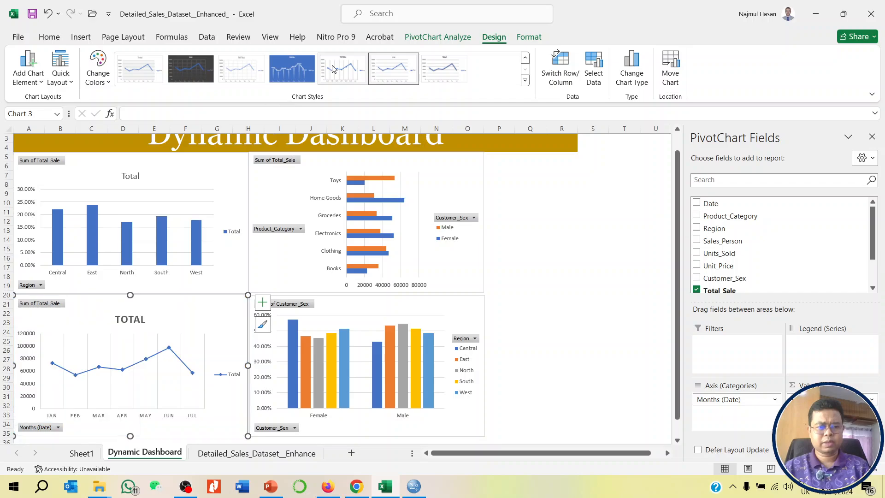
click(530, 37)
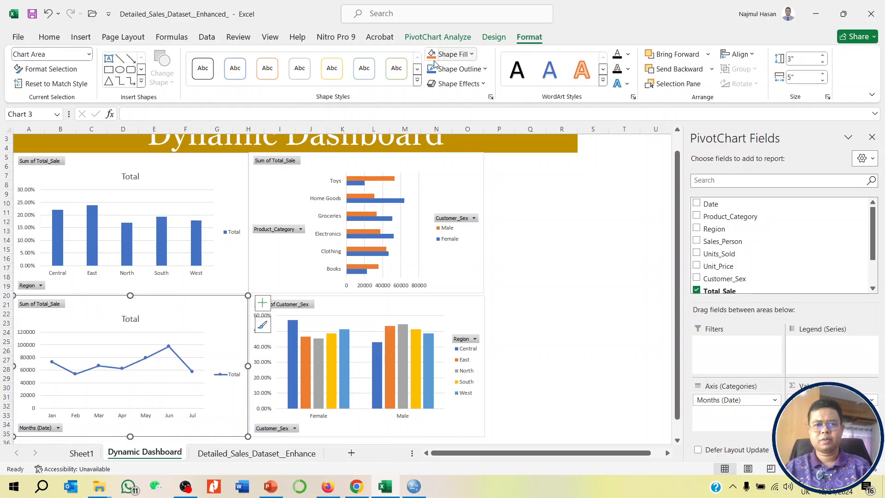
click(470, 55)
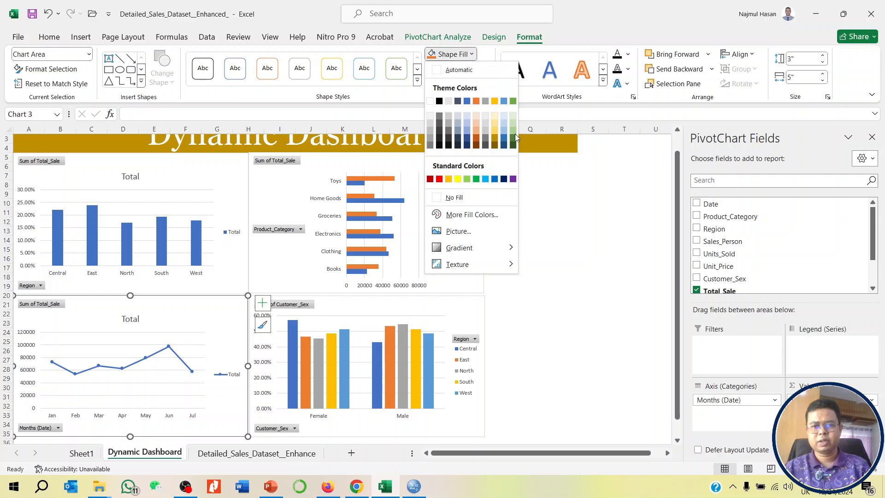
click(494, 121)
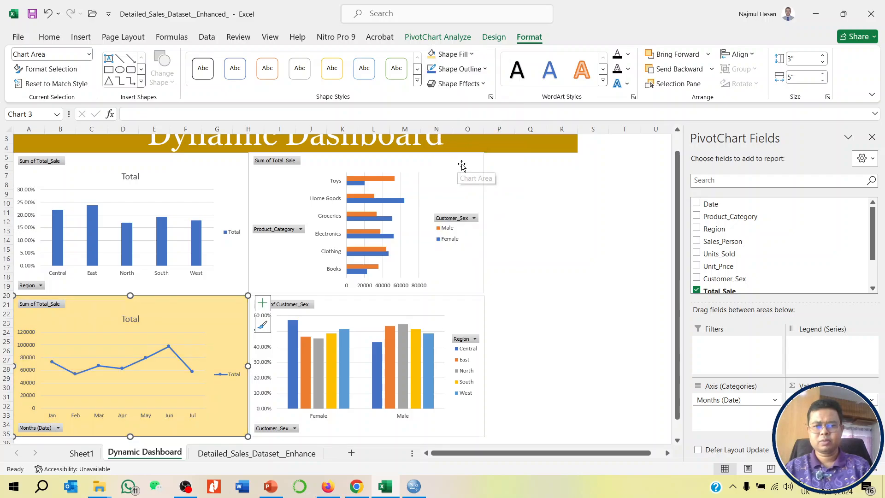
- Fill the Product_Category bar chart's background with light green
click(460, 172)
click(461, 54)
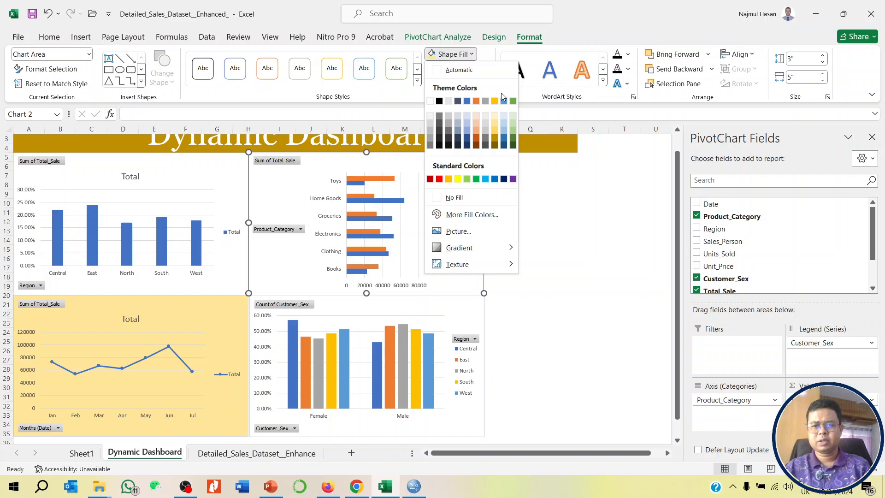
click(511, 124)
- Fill the Region column chart's background with light blue and deselect it
click(238, 165)
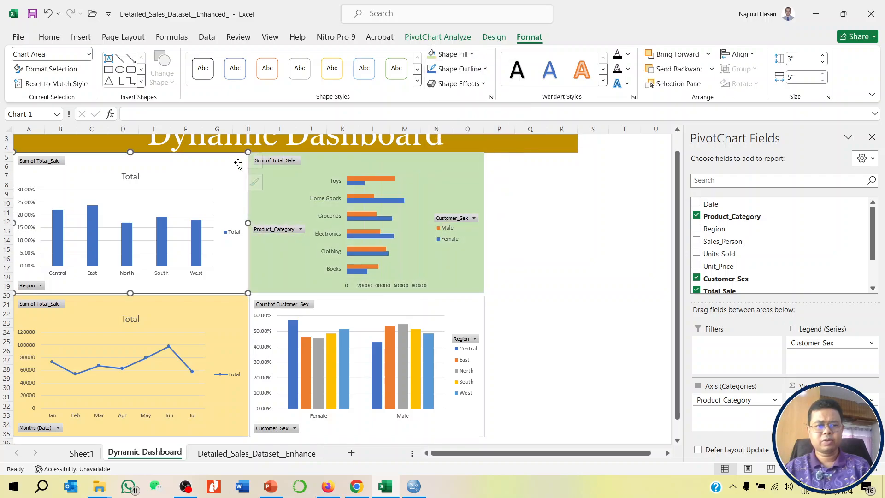
click(472, 54)
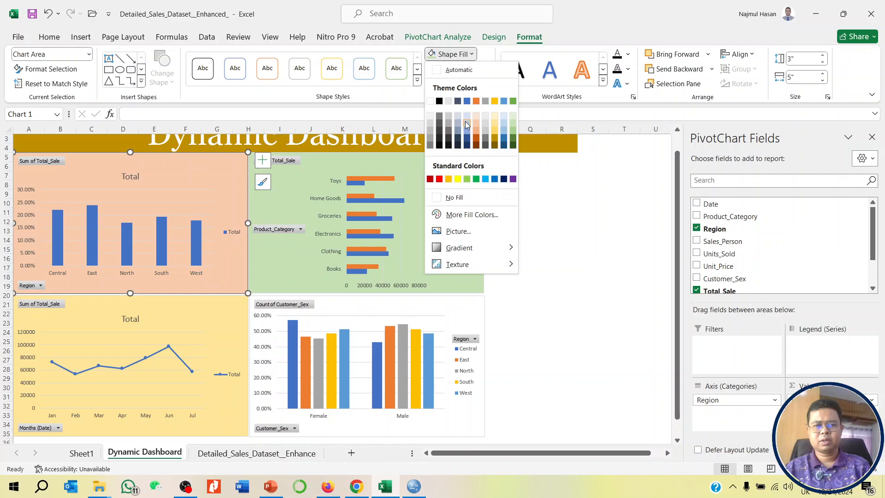
click(465, 121)
click(589, 239)
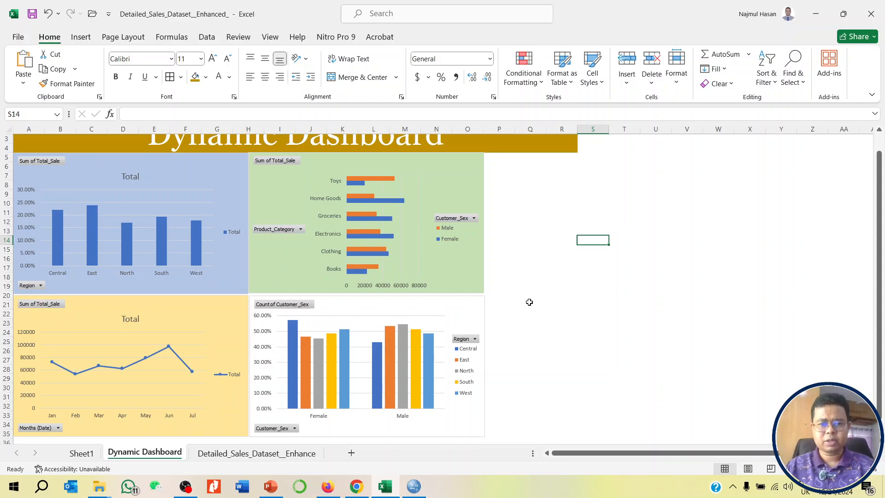
- Insert a Region slicer for the Region column chart
scroll(504, 281, up, 1)
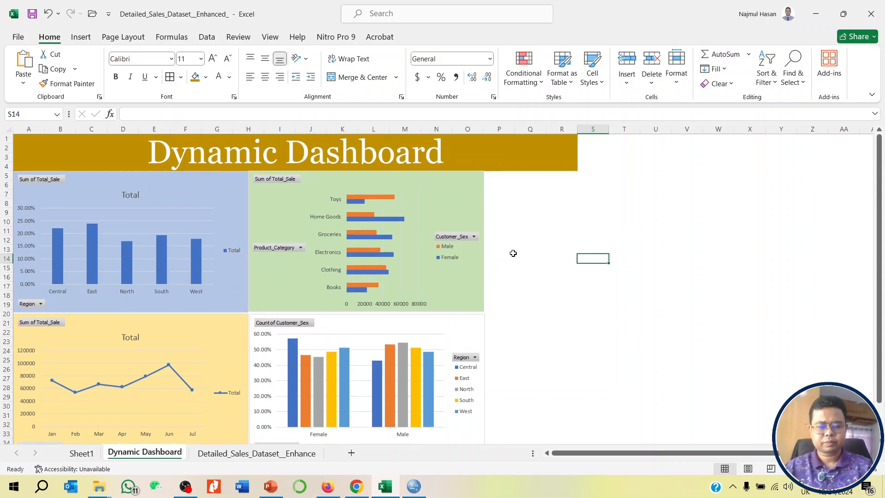
click(235, 184)
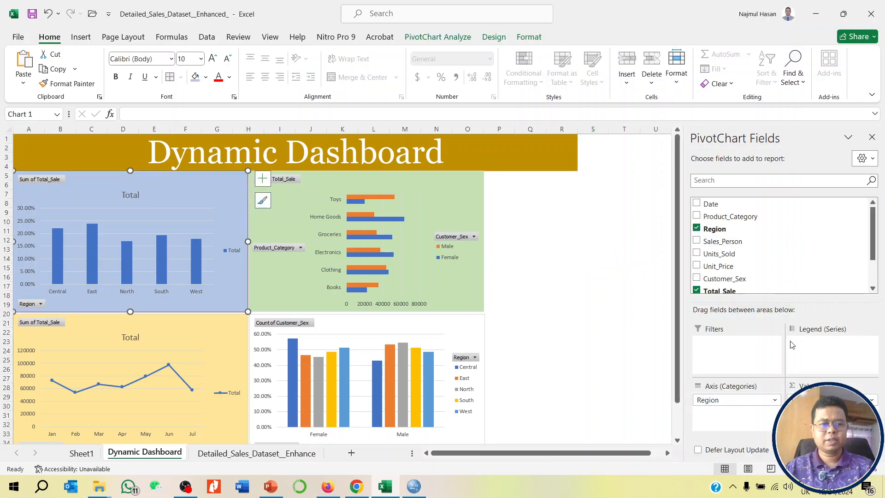
click(81, 37)
click(605, 67)
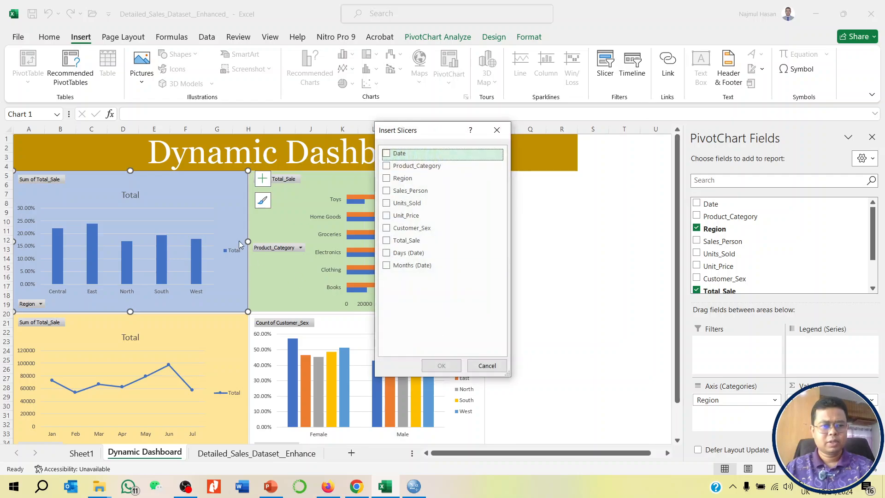
click(387, 178)
click(441, 365)
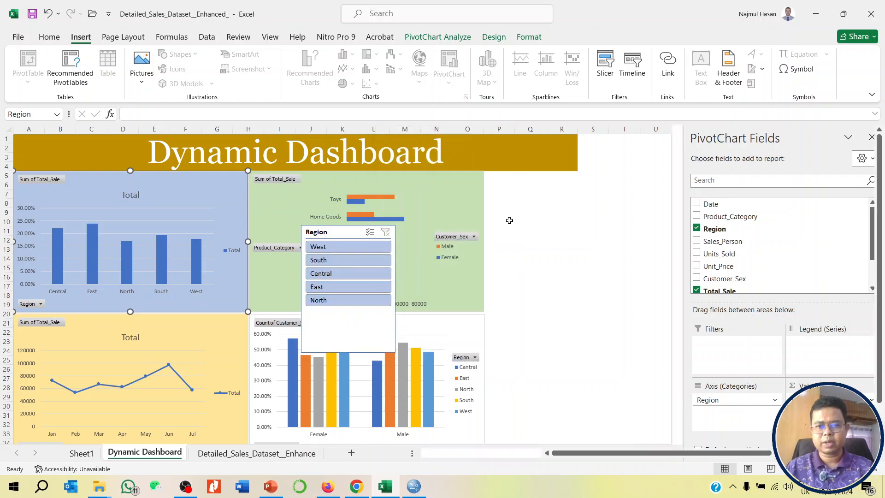
- Fit the Region slicer under the banner beside the Product_Category chart, about 1.83" tall, and apply the light orange slicer style
drag(341, 232, 527, 181)
drag(530, 301, 531, 259)
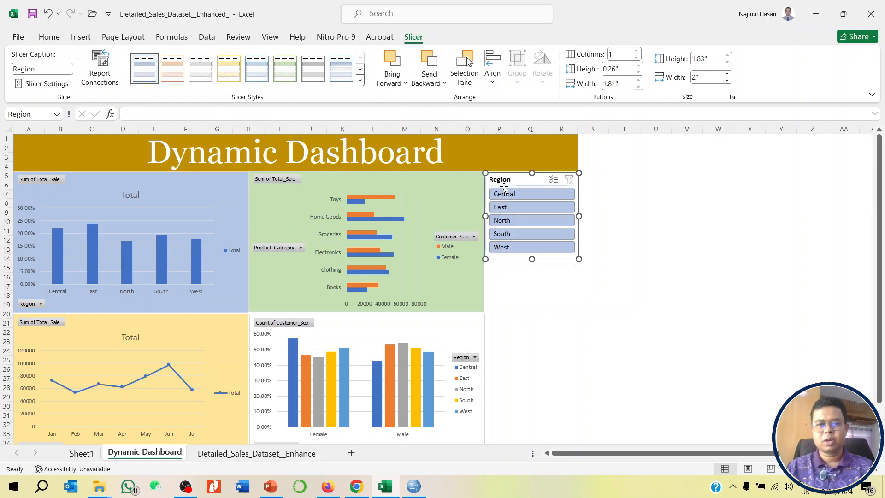
click(174, 69)
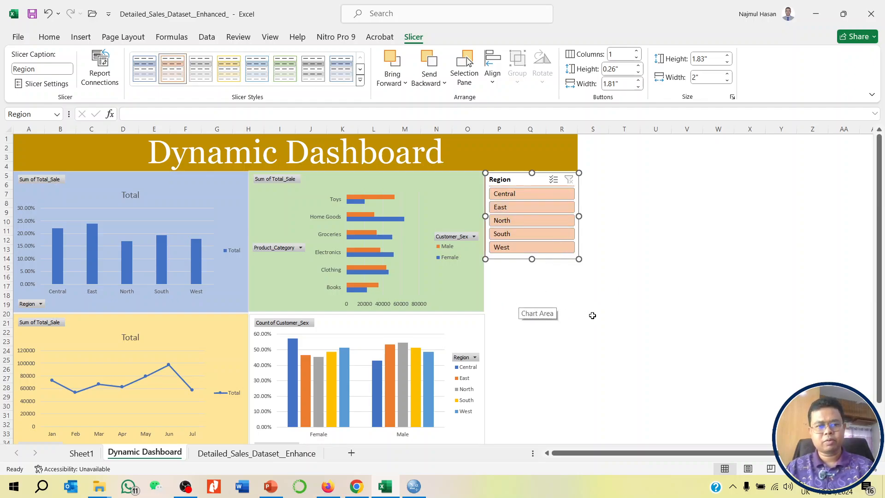
- Insert a Product_Category slicer for the green Product_Category bar chart
click(460, 184)
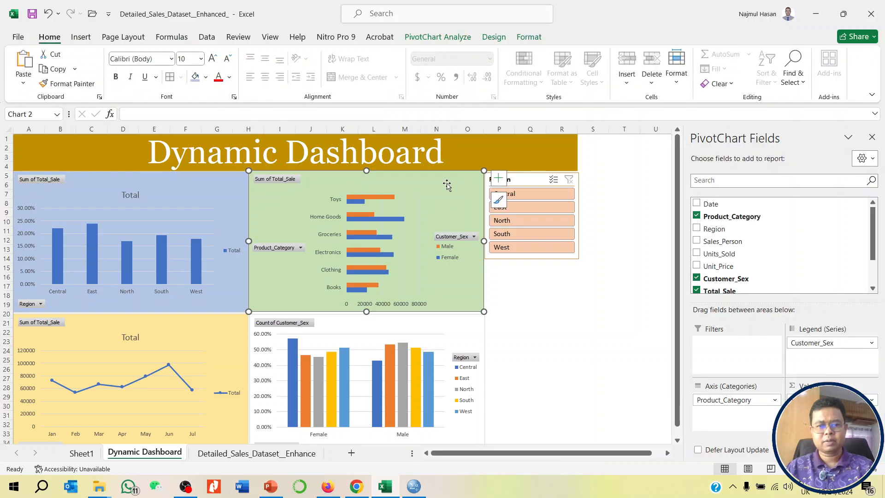
click(80, 37)
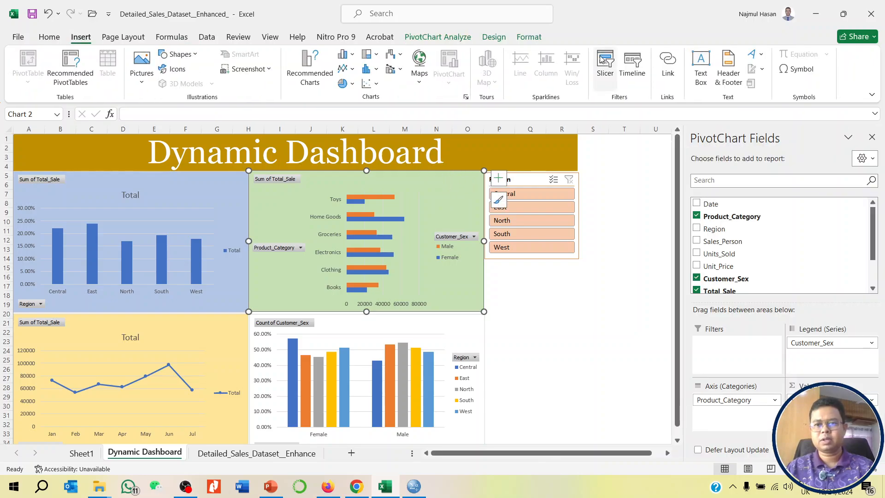
click(605, 65)
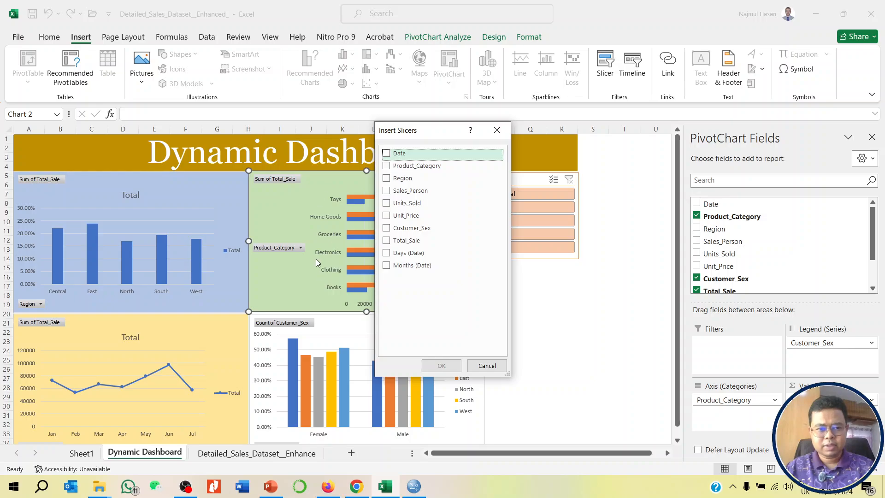
click(386, 166)
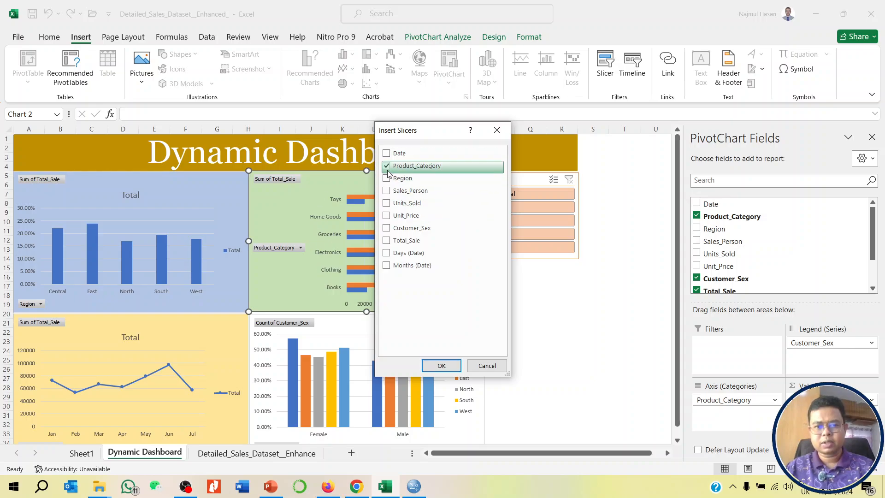
click(433, 365)
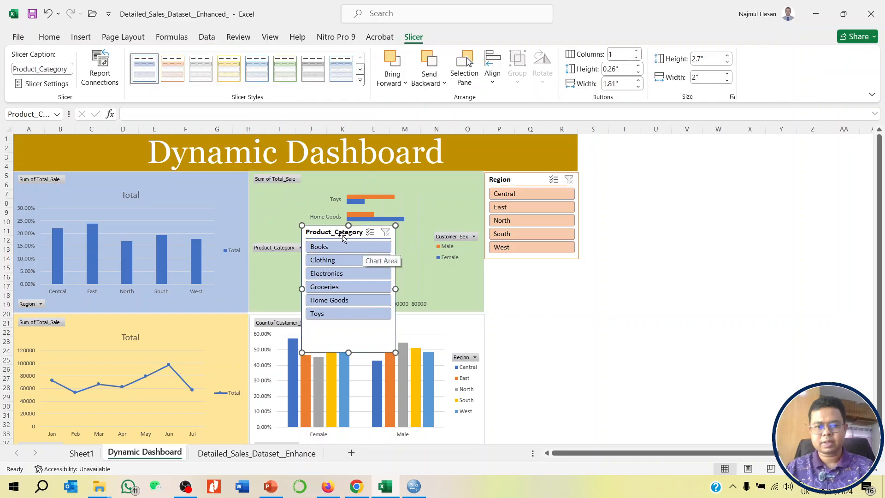
- Place the Product_Category slicer directly below the Region slicer, shorten it to about 2.1" and apply the light green slicer style
drag(341, 236, 519, 271)
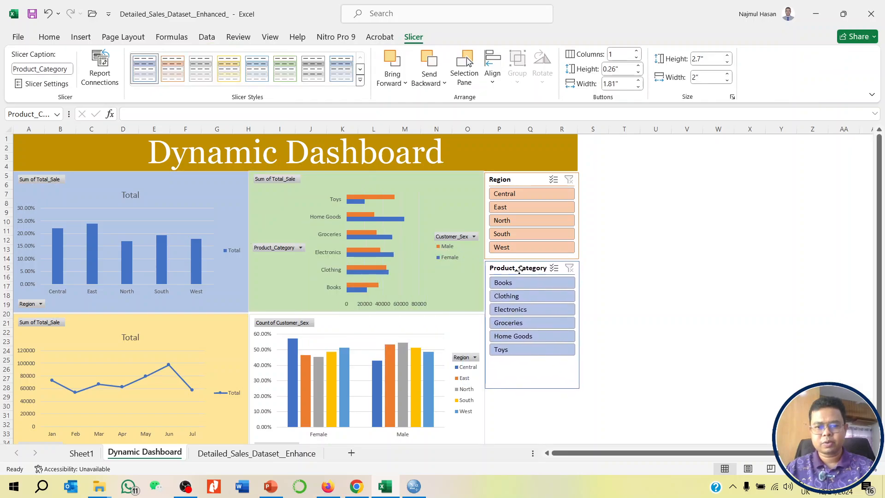
drag(533, 388, 533, 361)
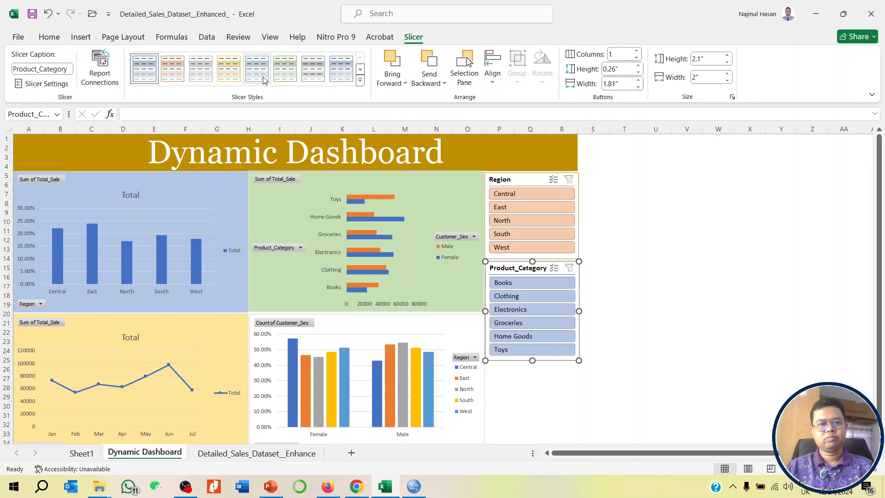
click(284, 71)
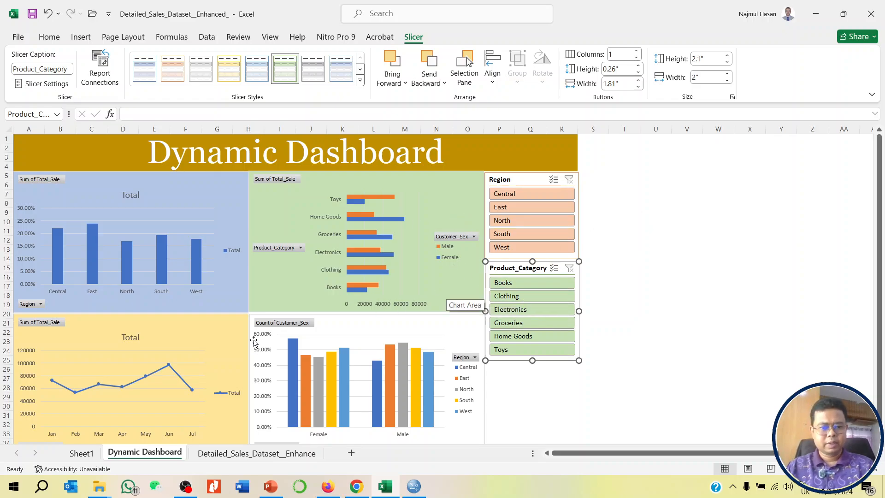
- Insert a Months (Date) slicer for the yellow monthly sales line chart
click(238, 320)
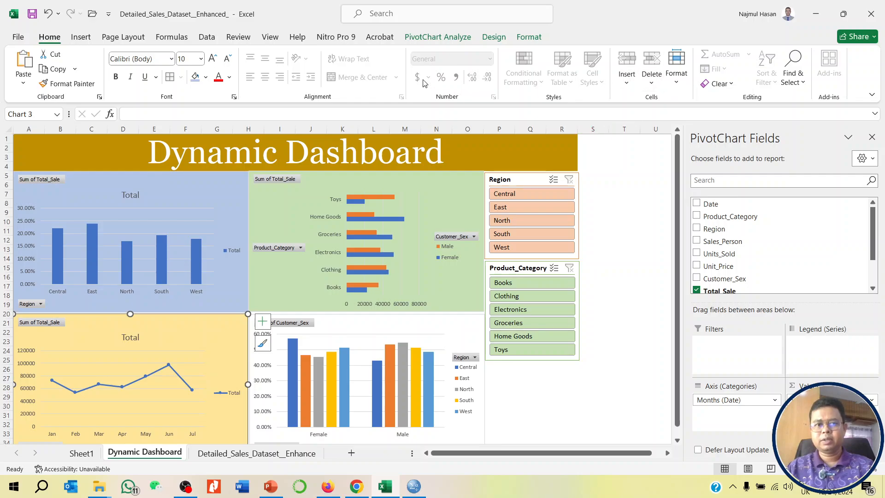
click(79, 38)
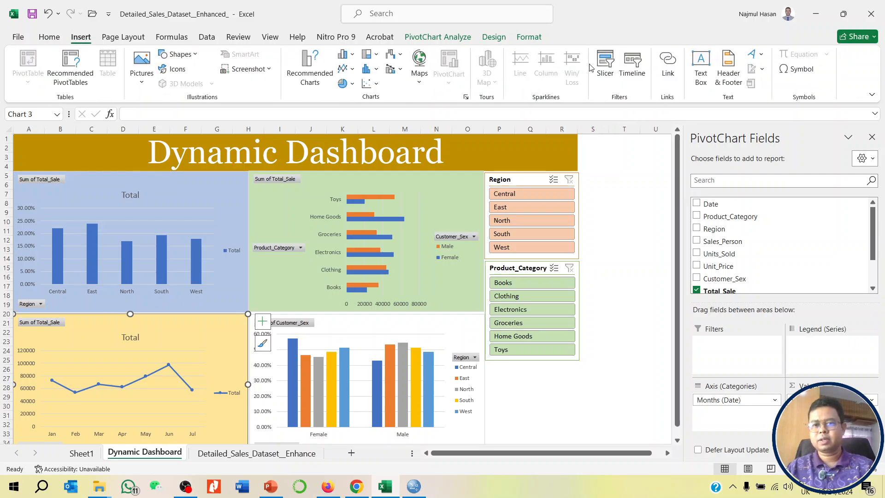
click(604, 64)
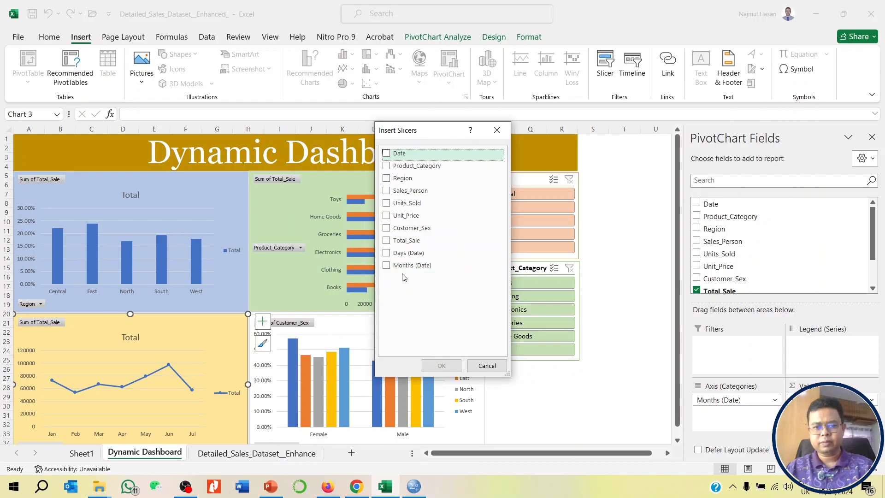
click(390, 267)
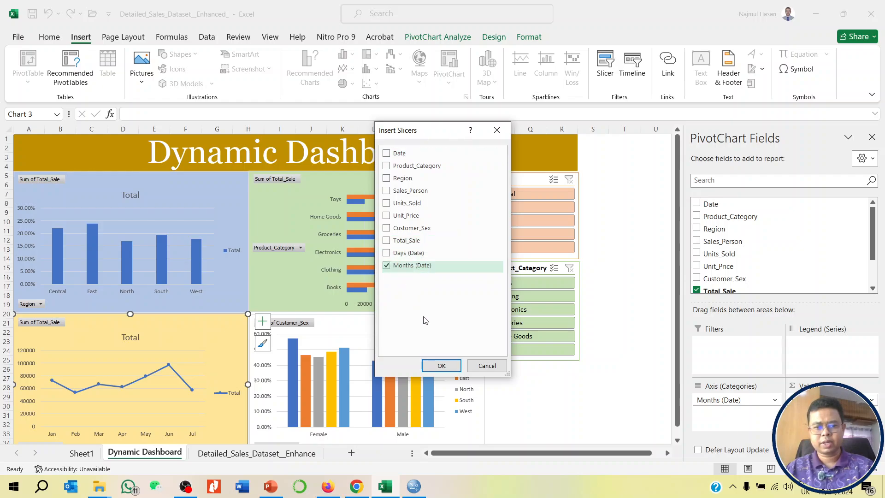
click(442, 365)
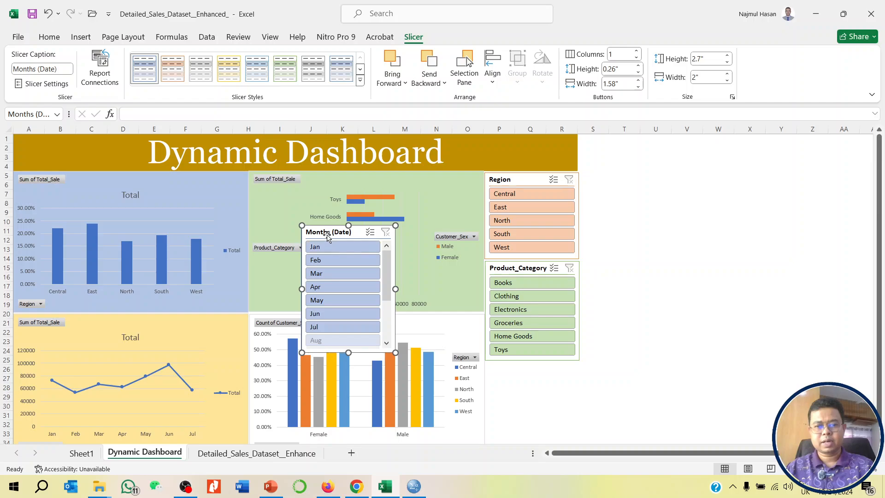
- Place the Months (Date) slicer beside the Region slicer and shorten it to about 2.38" so it ends after Jul
drag(327, 236, 606, 181)
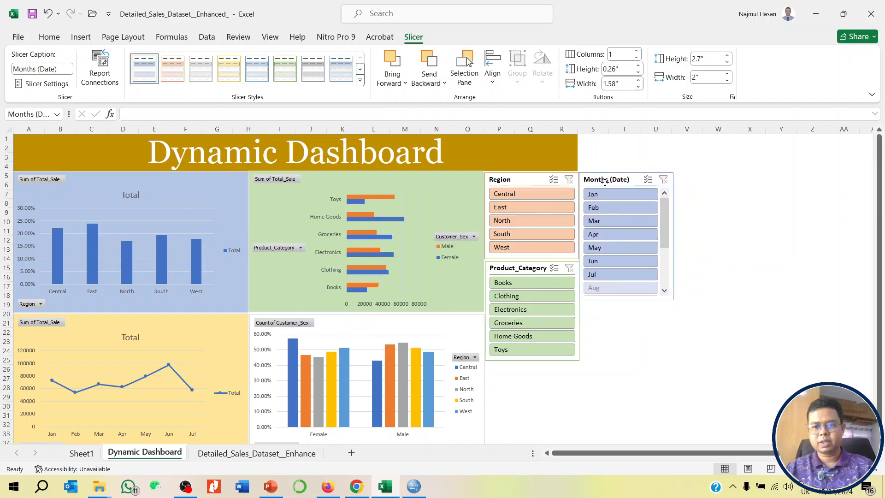
drag(664, 201, 665, 271)
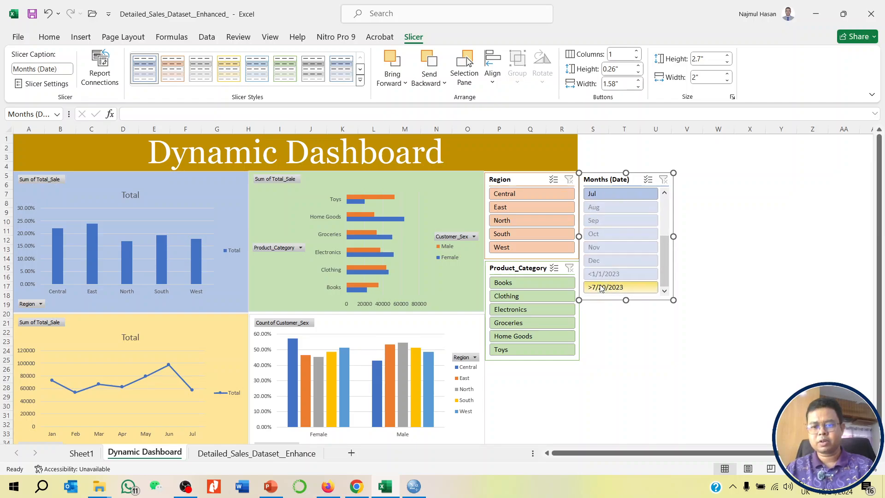
scroll(606, 270, up, 3)
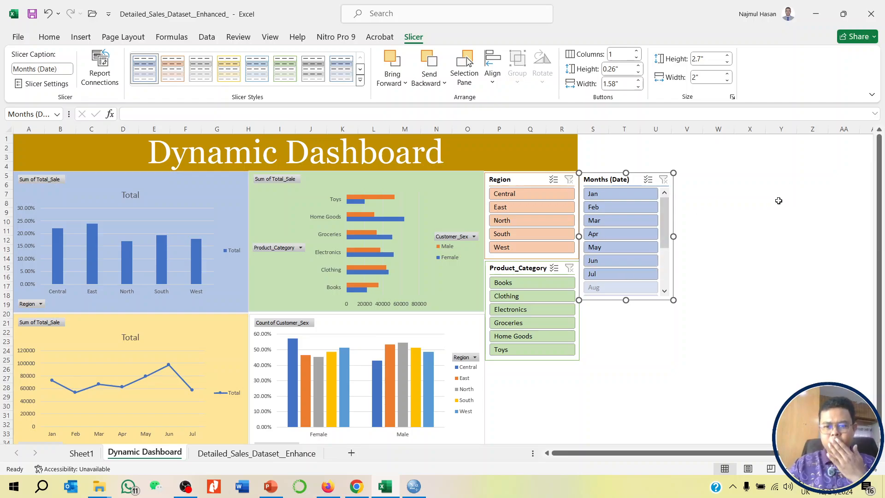
click(628, 287)
drag(628, 287, 628, 286)
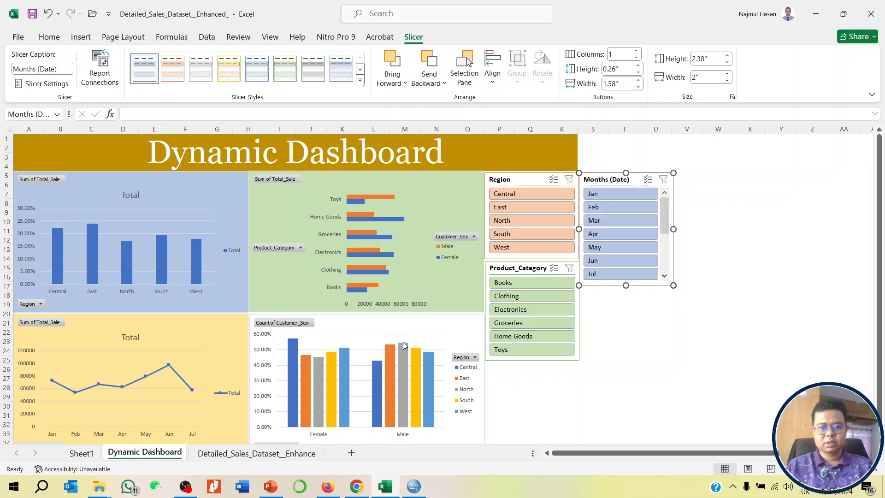
- Insert a Customer_Sex slicer for the column chart of customer sex by region
click(464, 326)
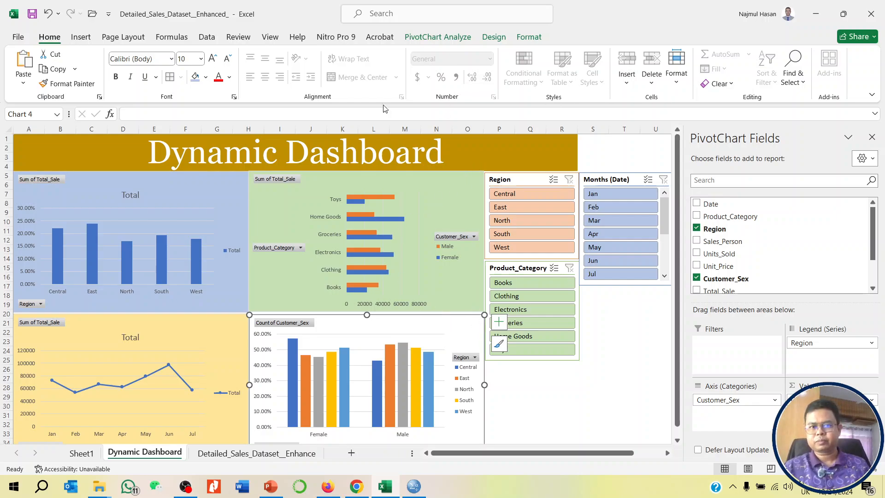
scroll(366, 369, down, 1)
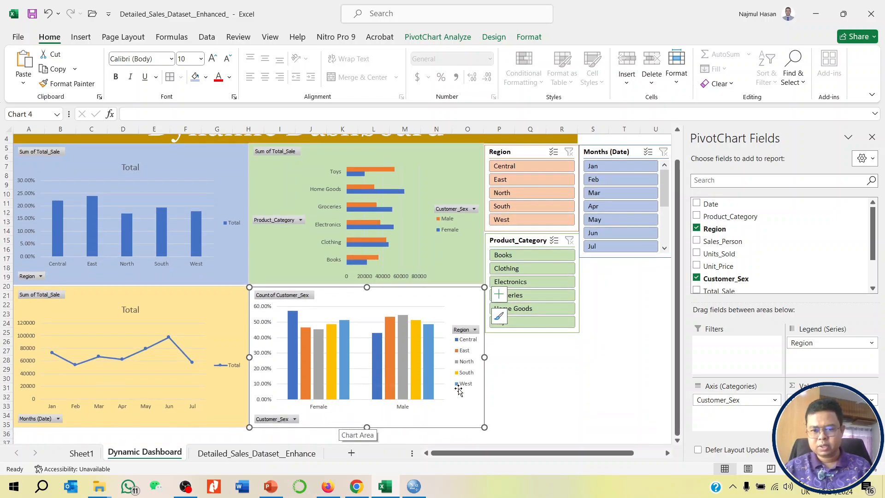
scroll(460, 365, up, 1)
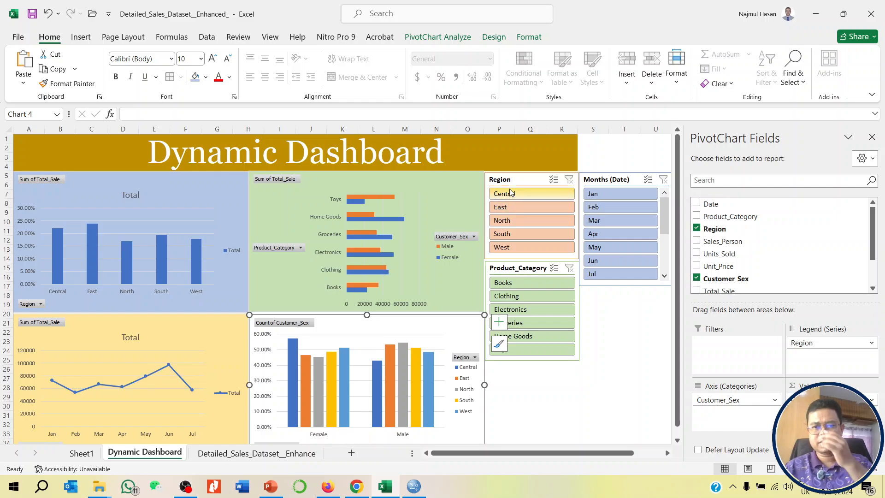
click(85, 37)
click(606, 64)
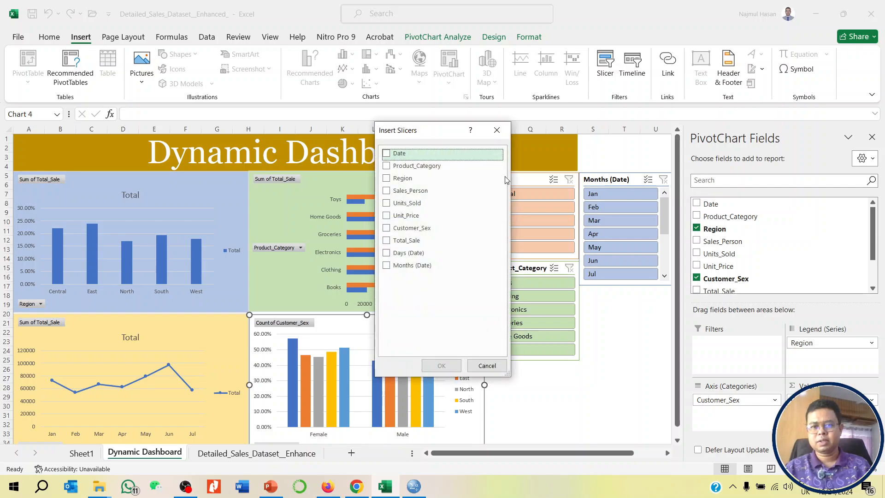
click(391, 229)
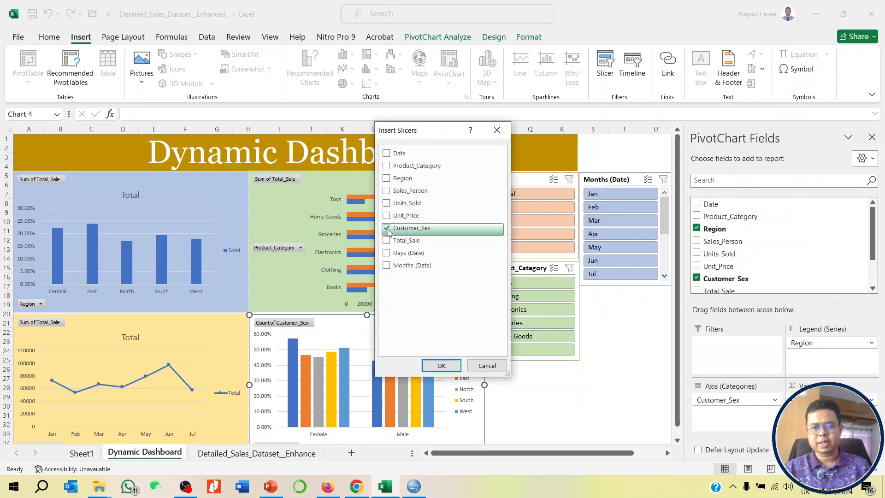
click(441, 365)
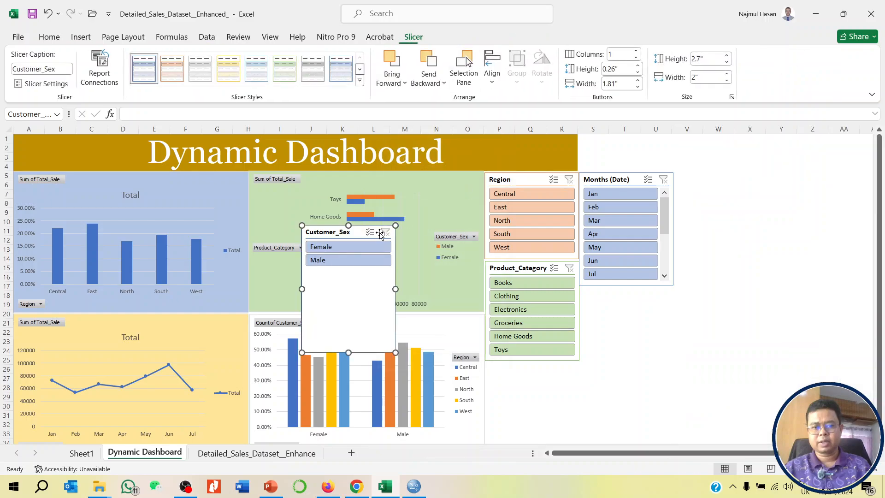
- Place the Customer_Sex slicer below the Months (Date) slicer, shorten it to about 1.57" and deselect it
drag(382, 245, 616, 295)
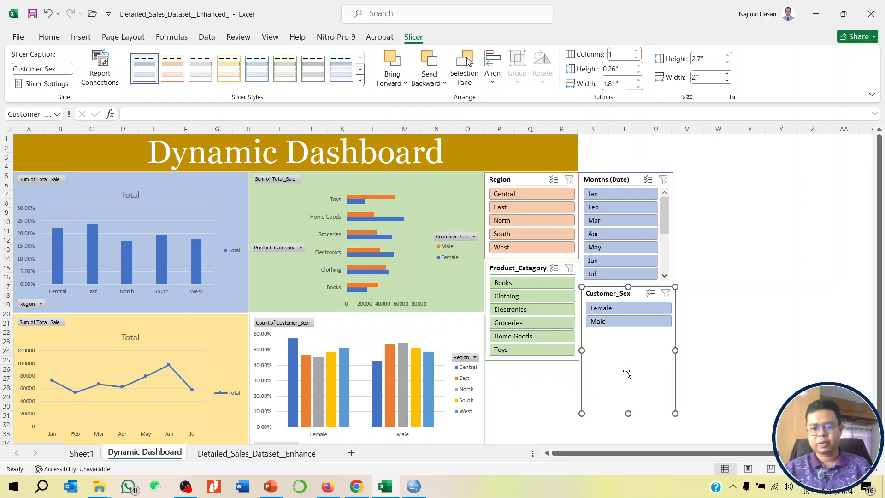
drag(628, 413, 627, 361)
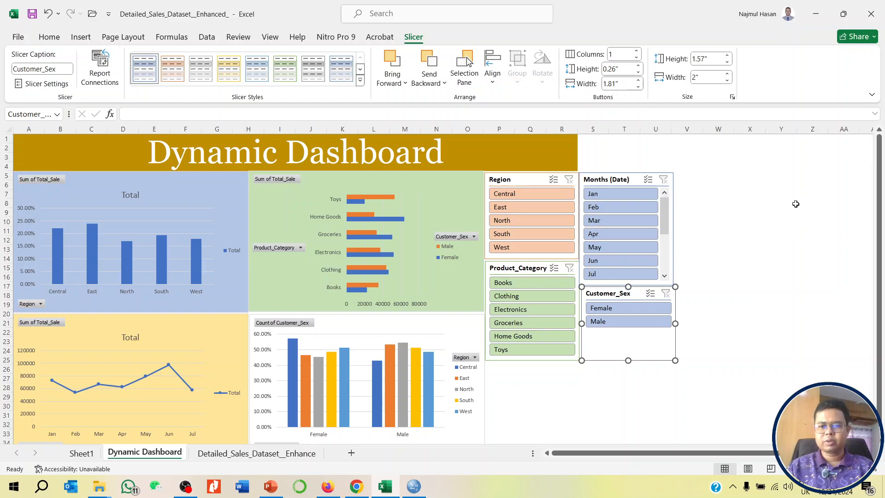
click(709, 232)
- Test the Customer_Sex slicer by switching between Female and Male, and clear its filter
click(620, 309)
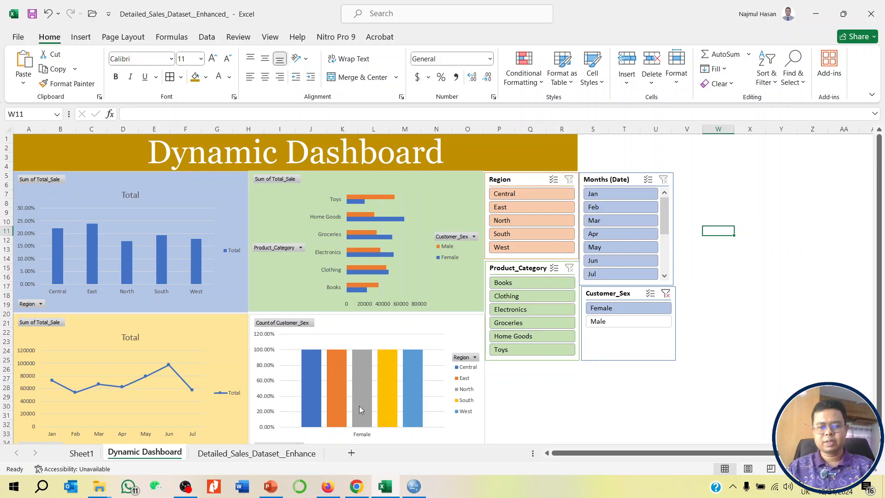
click(607, 323)
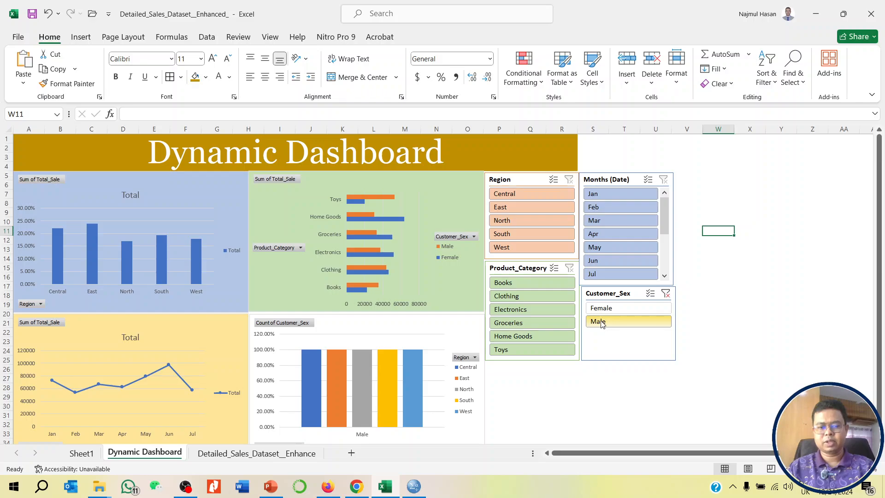
click(624, 308)
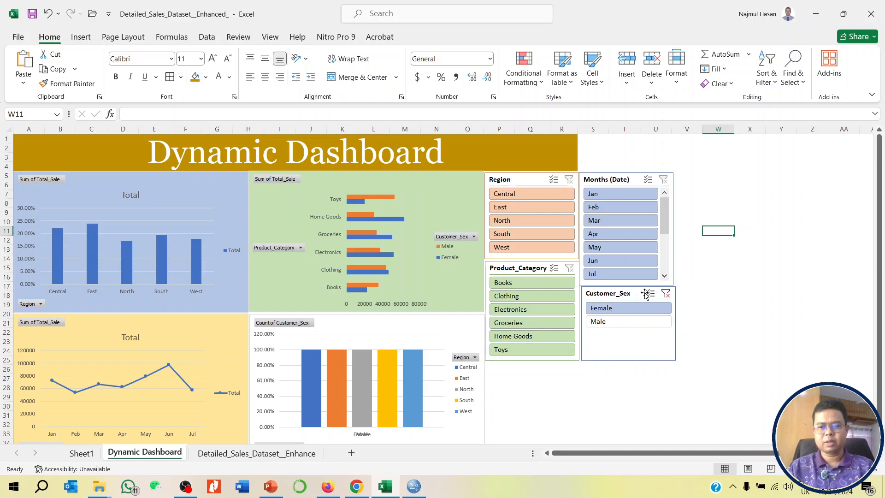
click(665, 293)
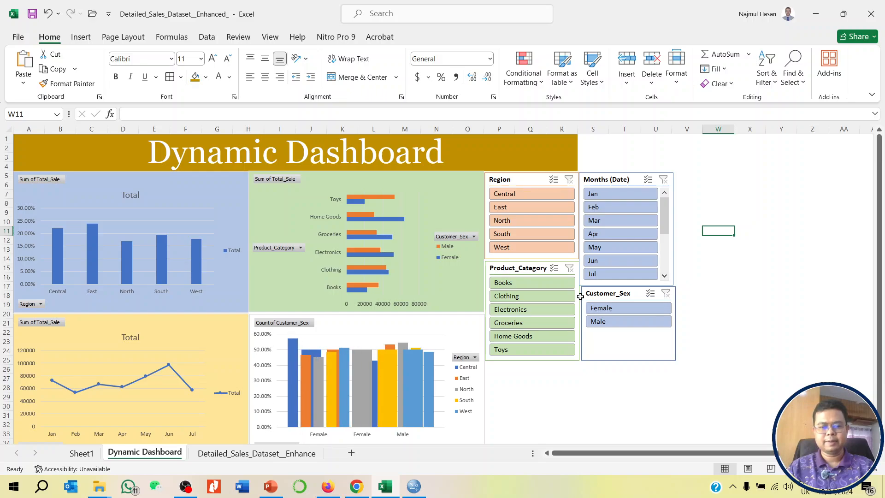
- Test the Region slicer by filtering to Central and North, and clear its filter
click(510, 198)
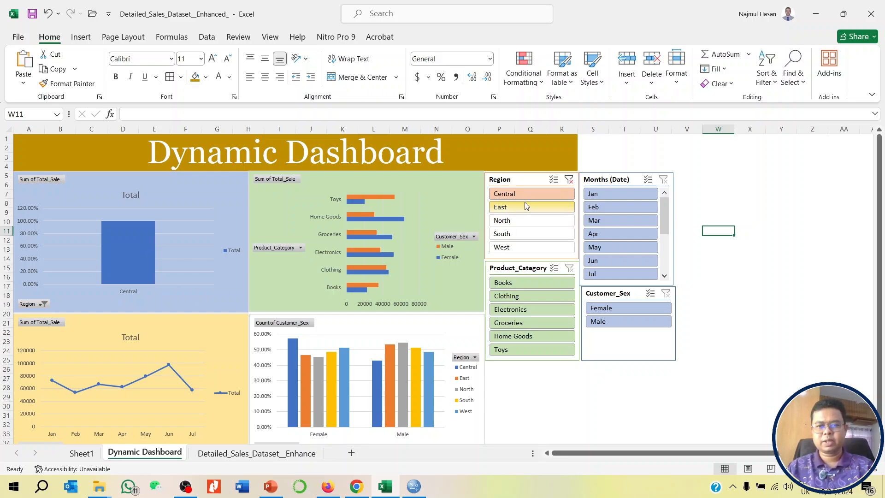
ctrl+click(519, 221)
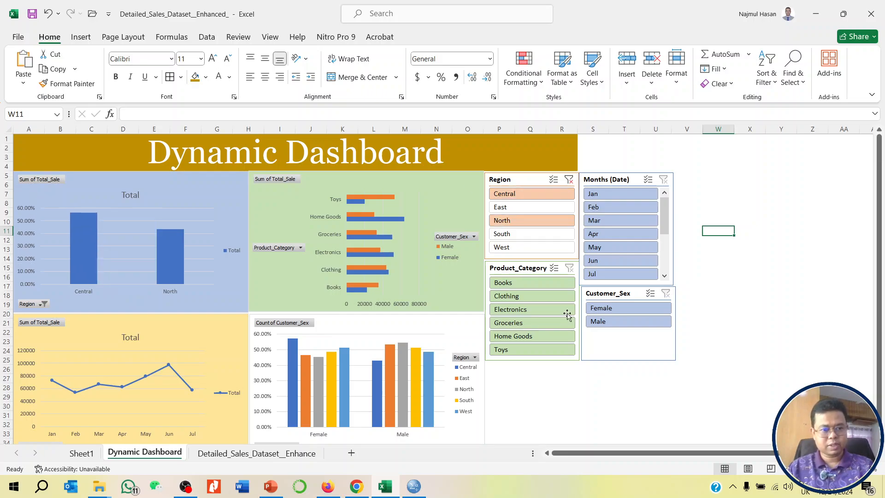
click(569, 180)
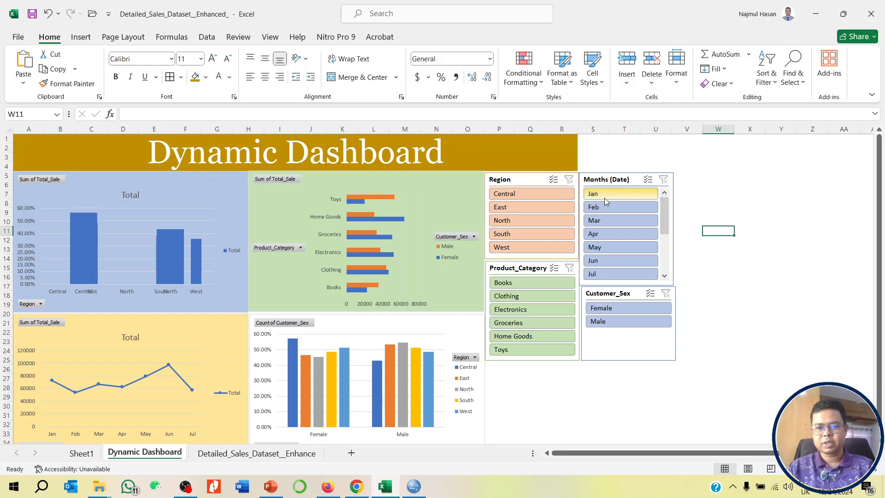
- Test the Months (Date) slicer by filtering to Jan, Apr and Jun, and clear its filter
click(604, 197)
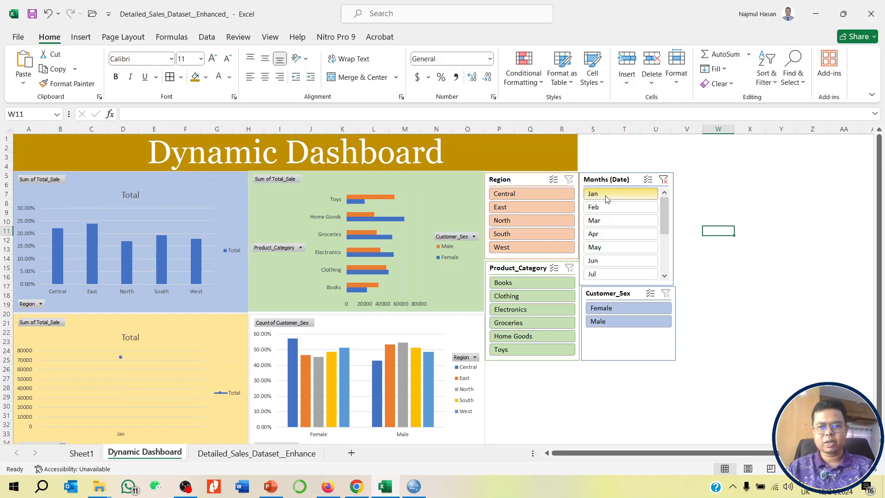
ctrl+click(619, 236)
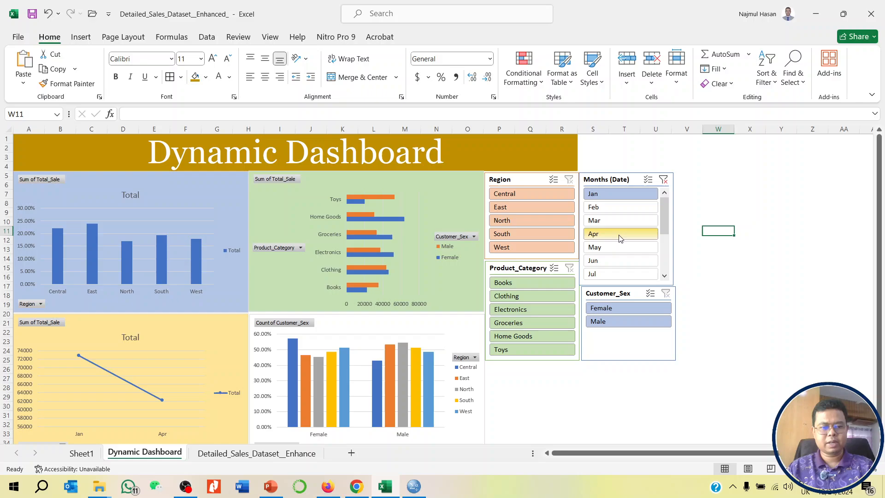
ctrl+click(602, 264)
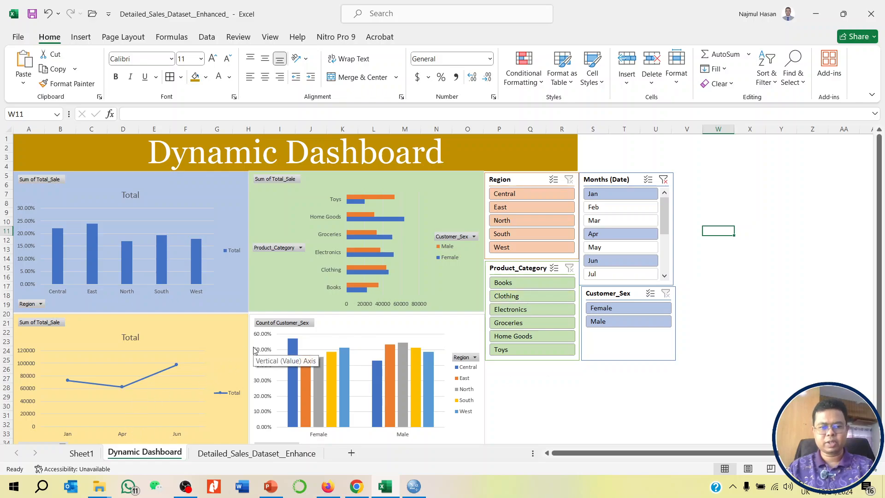
click(663, 179)
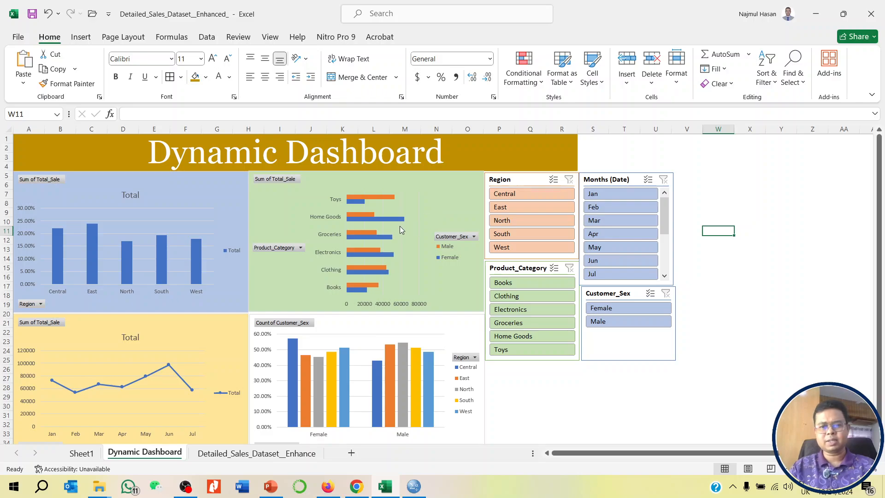
- Connect the Region slicer to PivotTable2, PivotTable3 and PivotTable4 in addition to PivotTable1 through its report connections
right_click(521, 182)
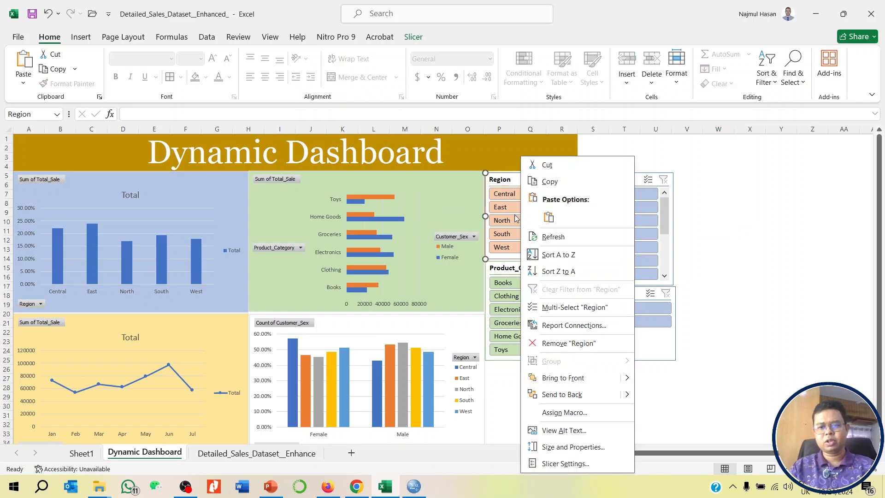
click(510, 181)
right_click(510, 180)
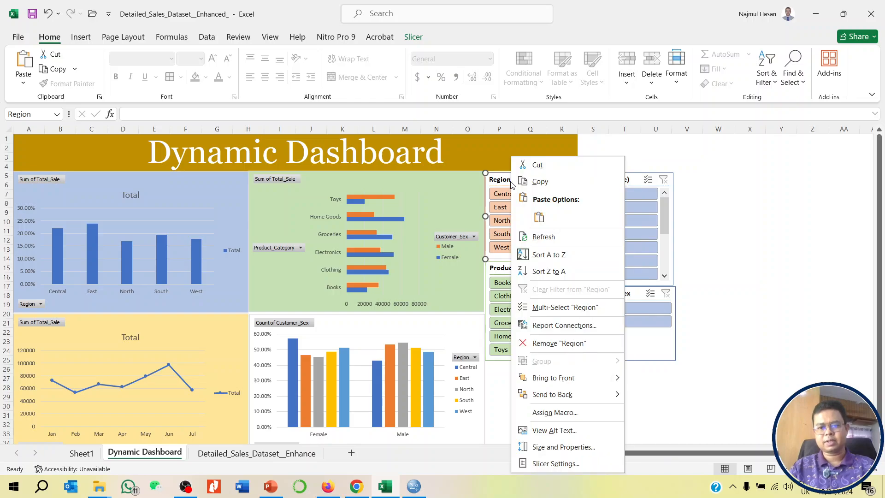
click(550, 326)
click(453, 348)
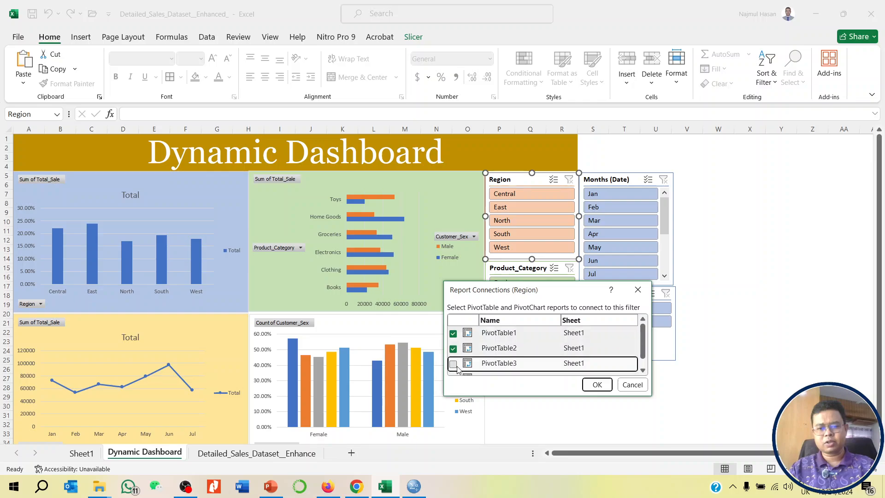
click(453, 364)
click(453, 369)
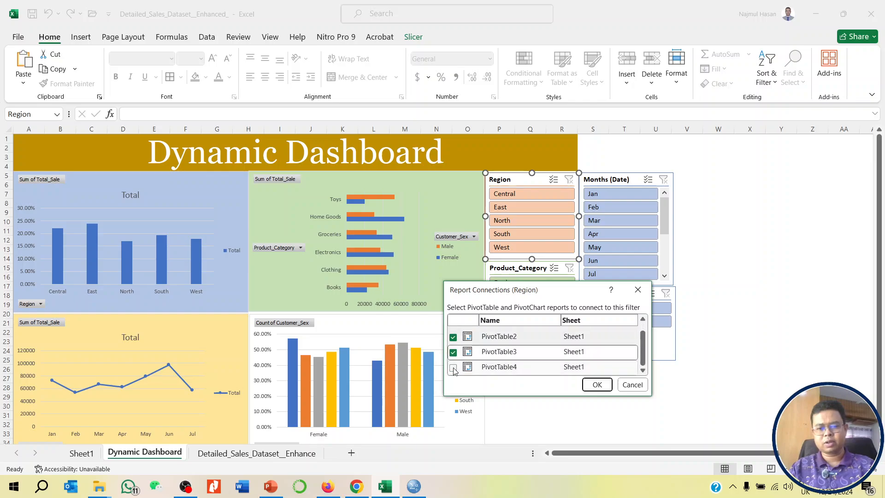
click(597, 384)
- Extend the Months (Date) slicer's report connections to PivotTable1, PivotTable2 and PivotTable4
right_click(614, 187)
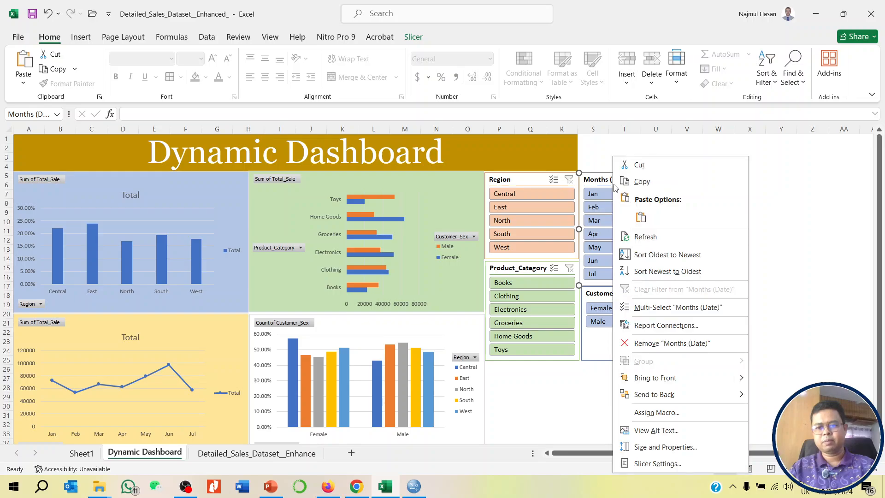
click(666, 325)
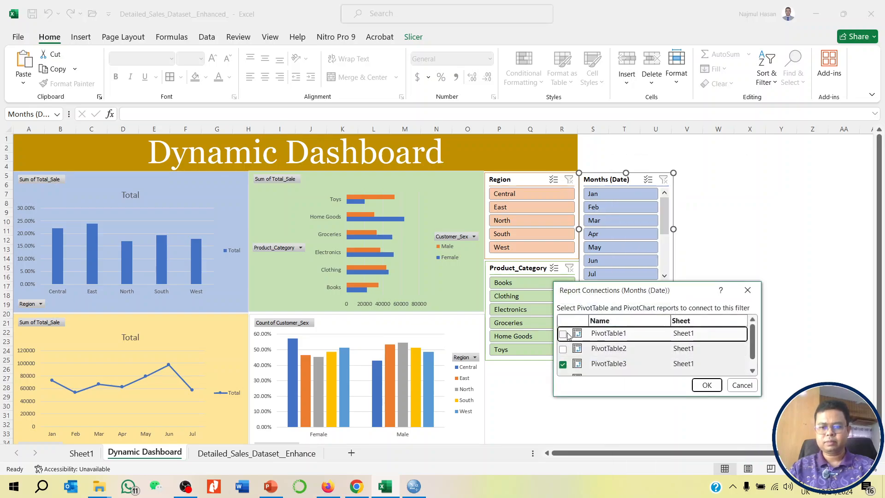
click(565, 334)
click(563, 349)
scroll(565, 359, down, 1)
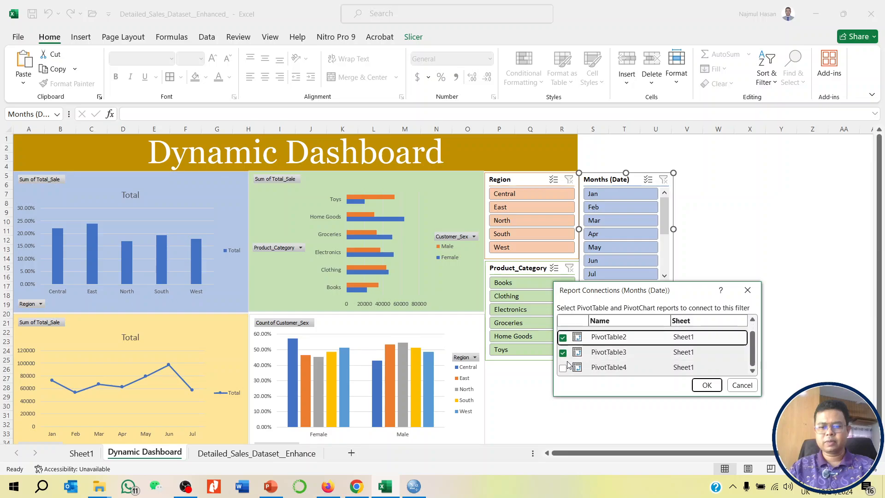
click(564, 368)
click(707, 385)
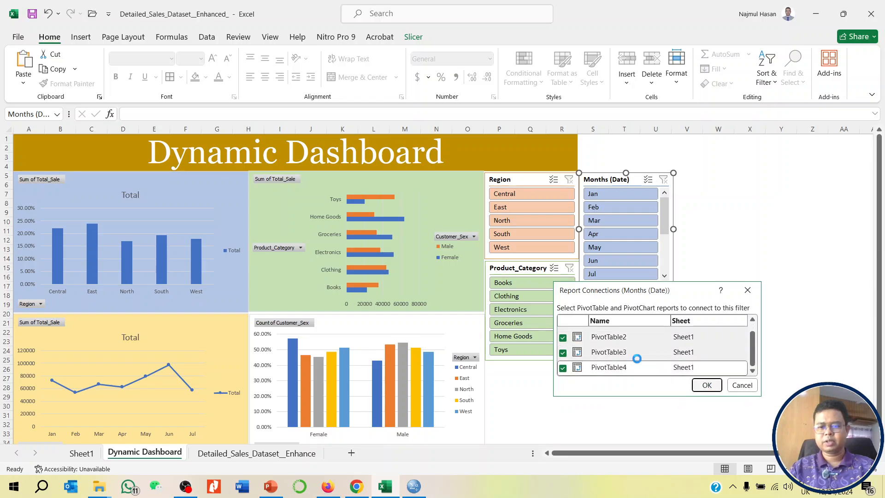
- Extend the Product_Category slicer's report connections to PivotTable1, PivotTable3 and PivotTable4
right_click(518, 271)
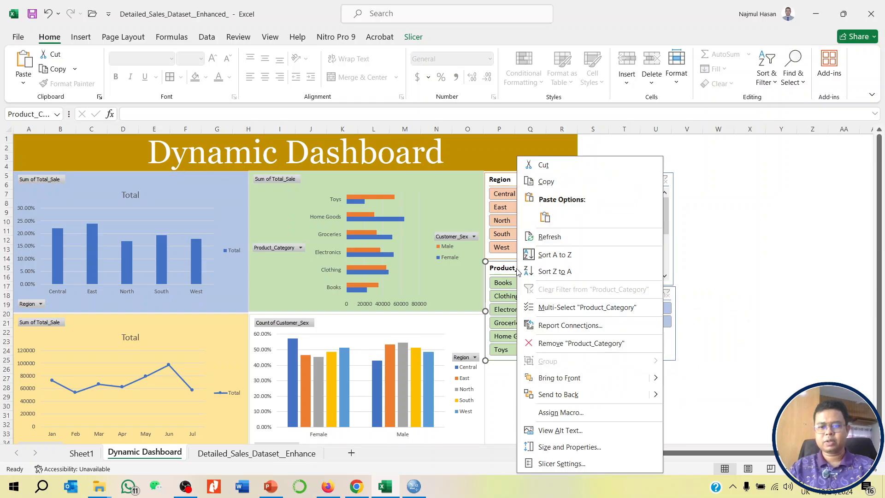
click(561, 323)
click(466, 332)
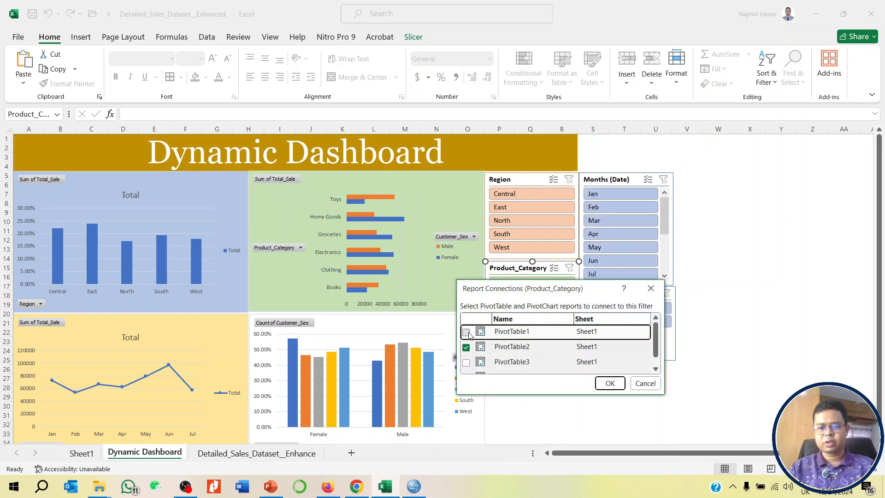
click(466, 366)
click(466, 367)
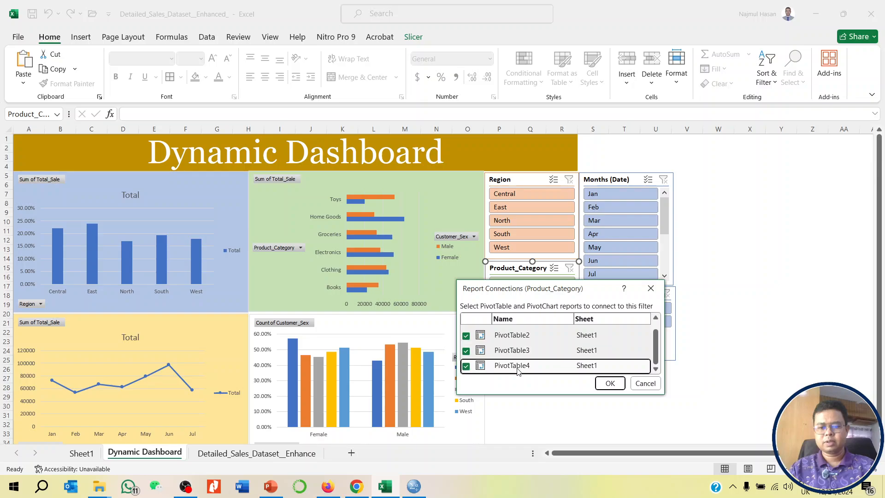
click(609, 383)
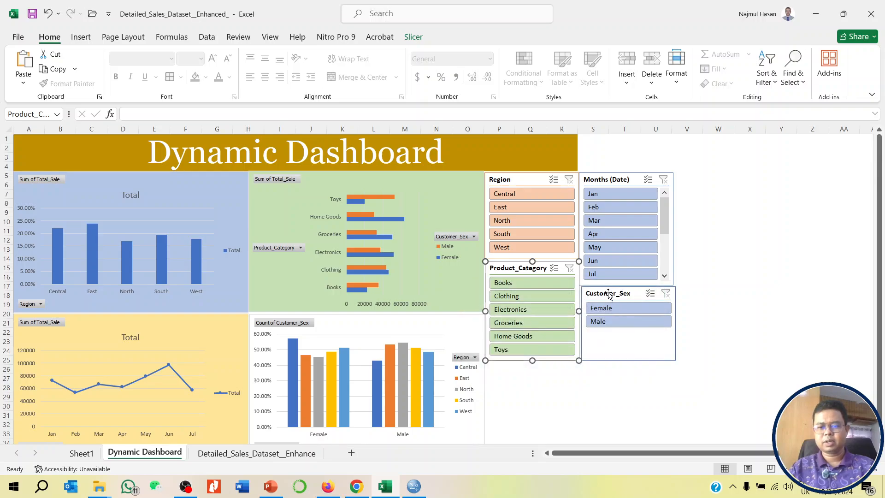
- Set the Customer_Sex slicer's report connections to include PivotTable1, PivotTable2, PivotTable3 and PivotTable4
right_click(609, 296)
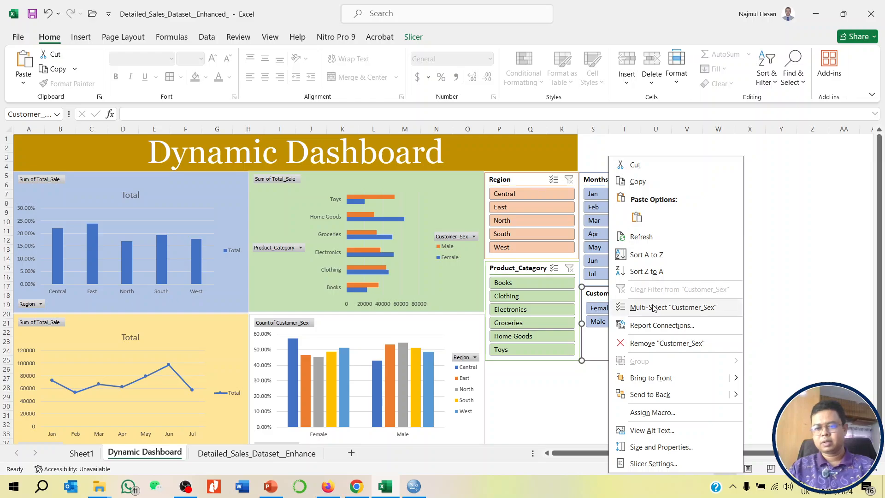
click(652, 326)
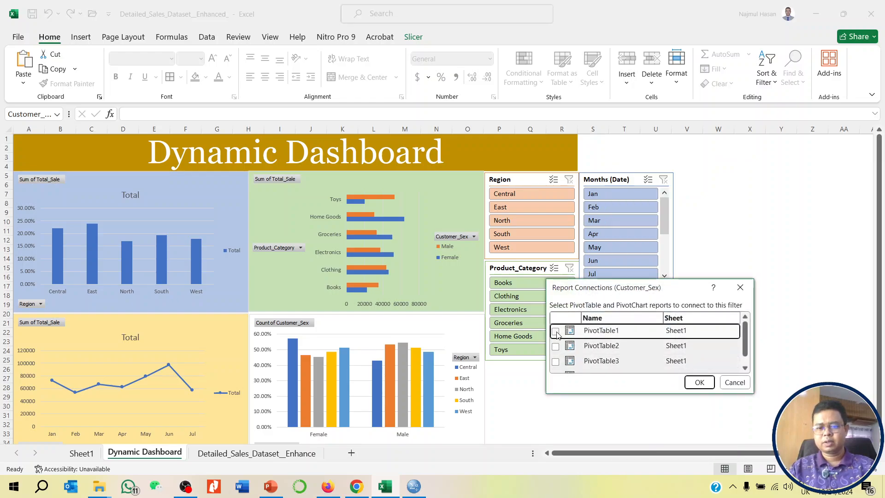
click(555, 347)
click(555, 361)
scroll(556, 362, down, 1)
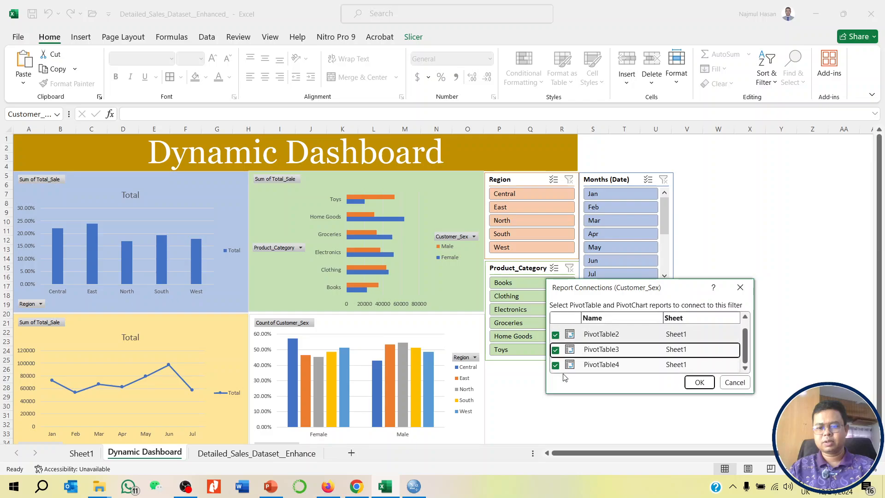
click(555, 365)
click(700, 382)
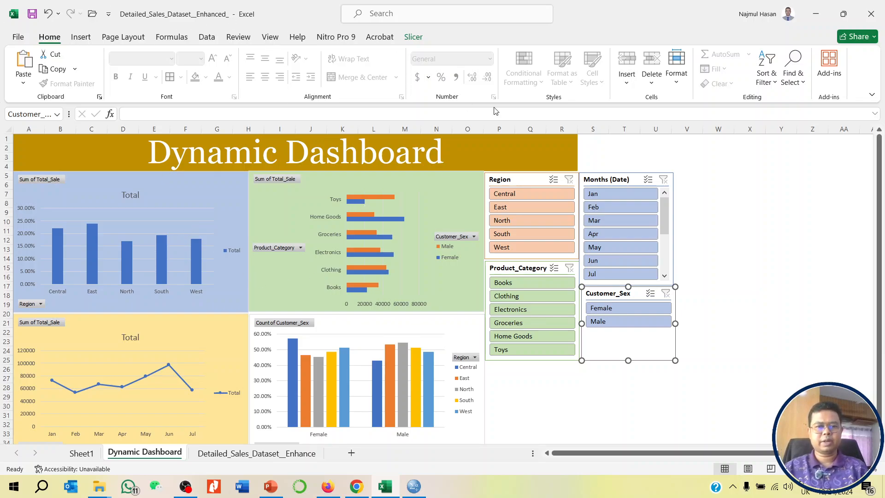
- Test the connected Region slicer on all four charts by filtering to Central and North, and clear its filter
click(513, 194)
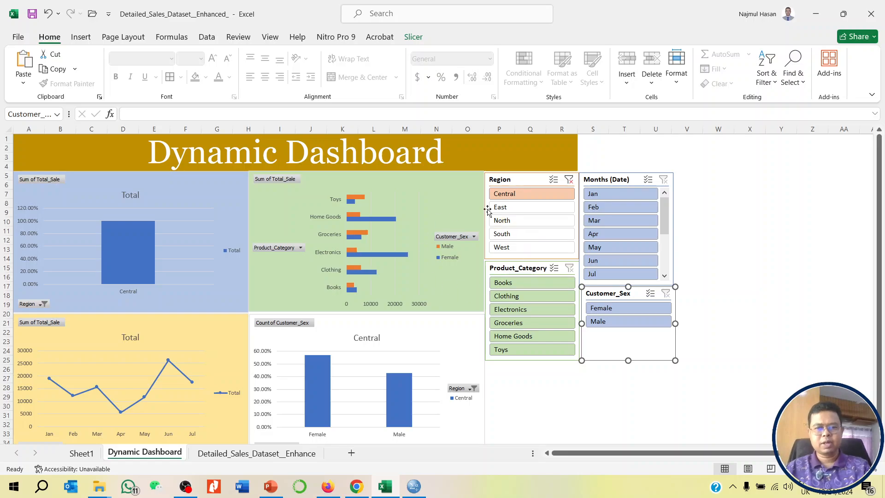
ctrl+click(511, 226)
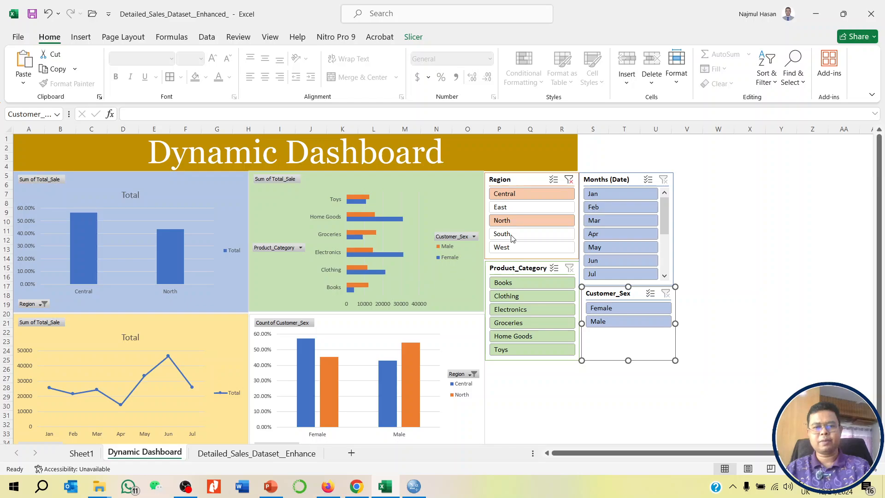
click(570, 180)
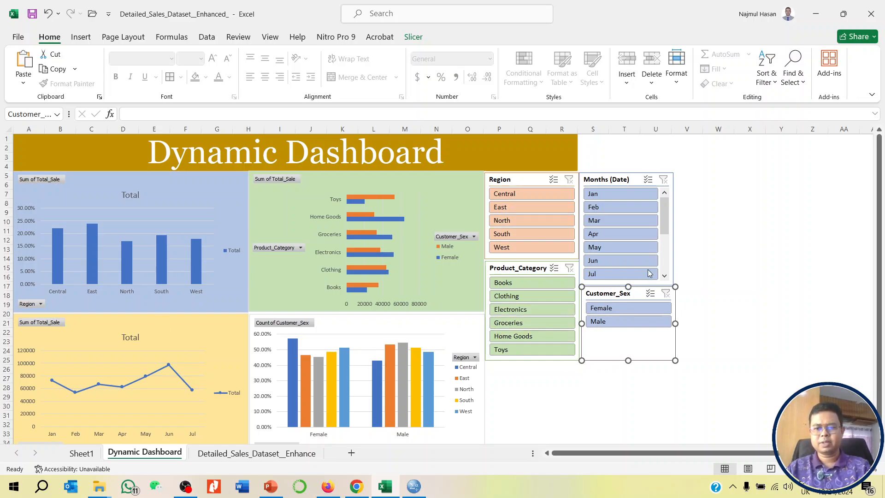
- Test the connected Months (Date) slicer by filtering all charts to Feb and May, and clear its filter
click(624, 206)
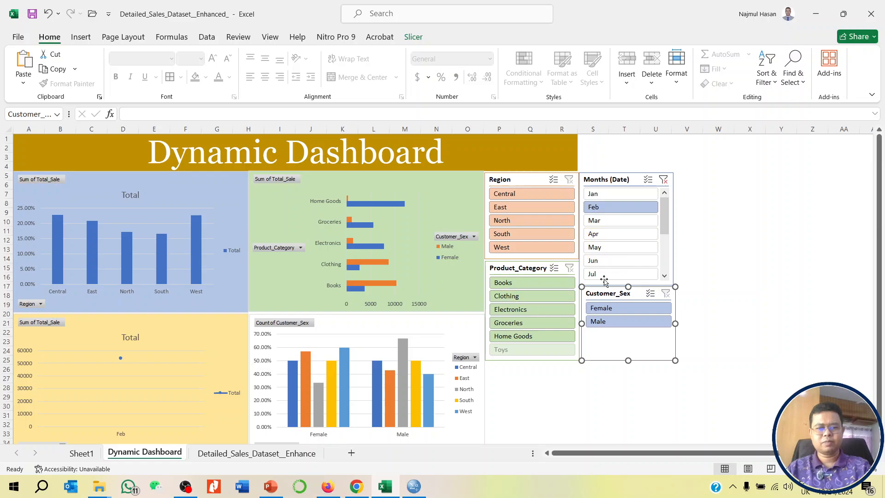
ctrl+click(620, 247)
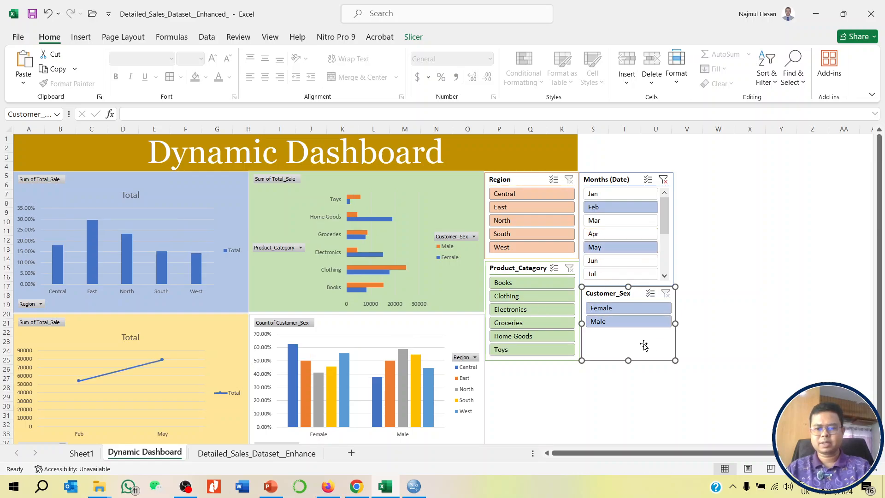
click(664, 180)
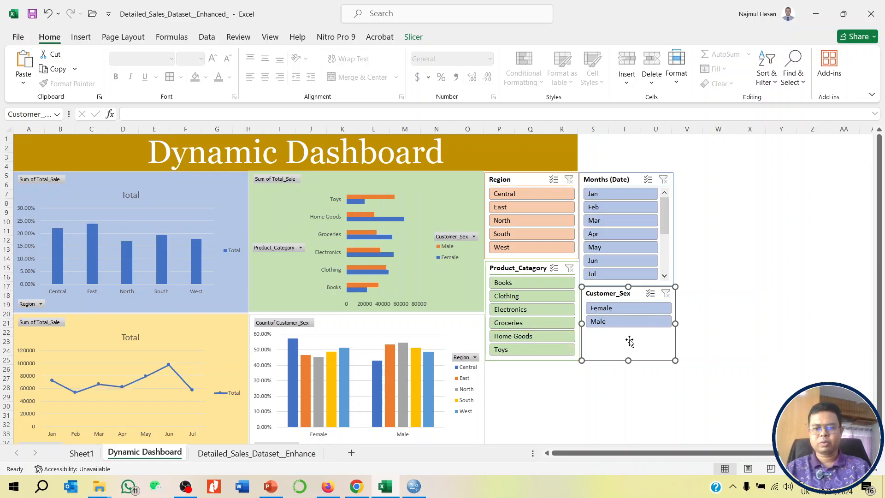
- Test the connected Customer_Sex slicer with Male and Female, view the source dataset sheet, and clear the slicer's filter
click(623, 323)
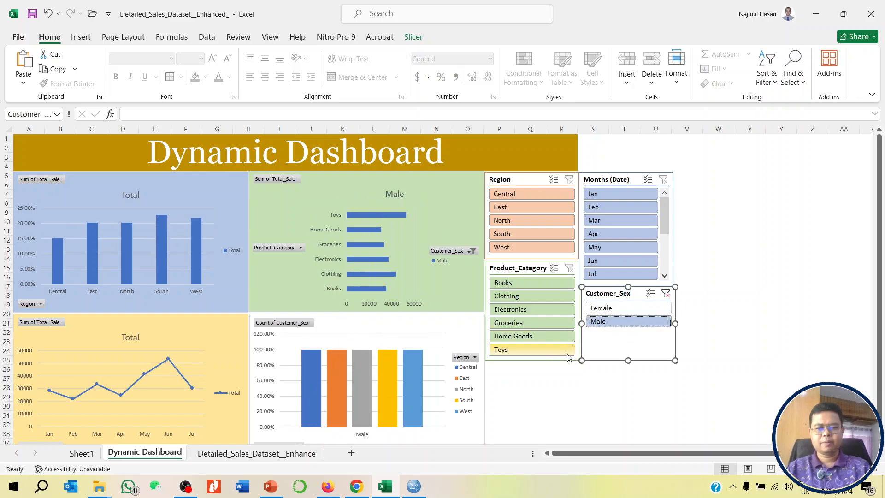
click(604, 308)
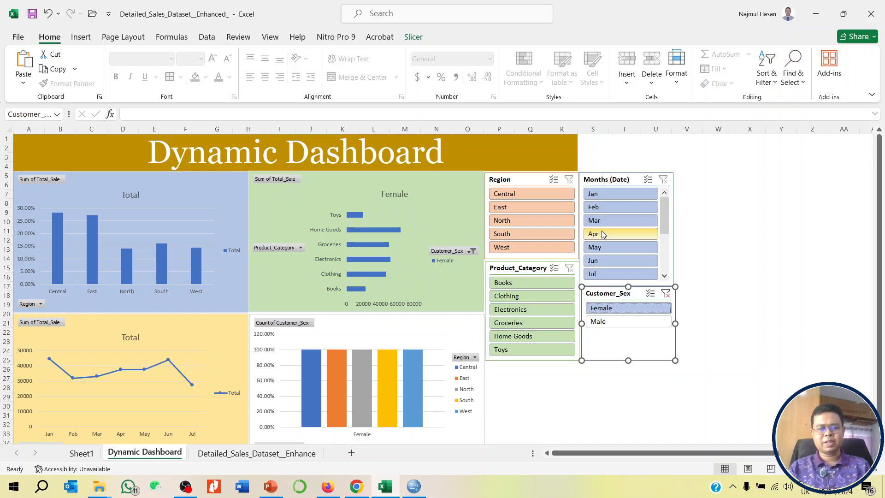
click(256, 453)
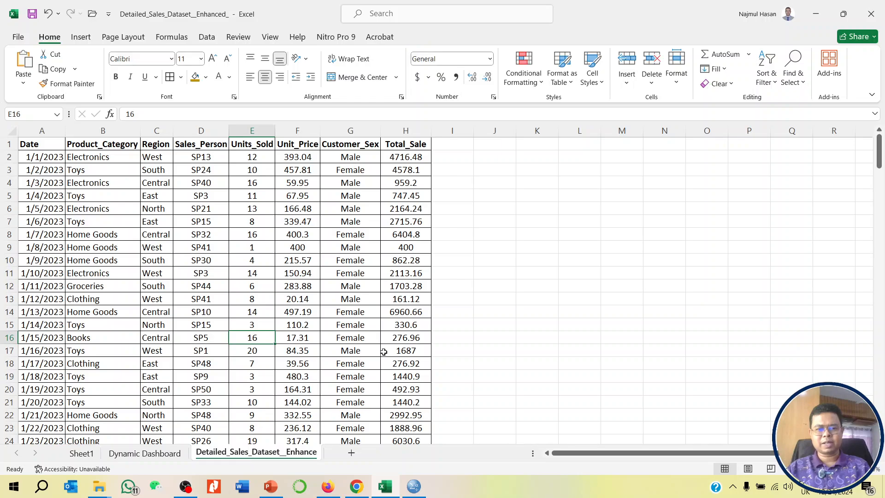
click(145, 453)
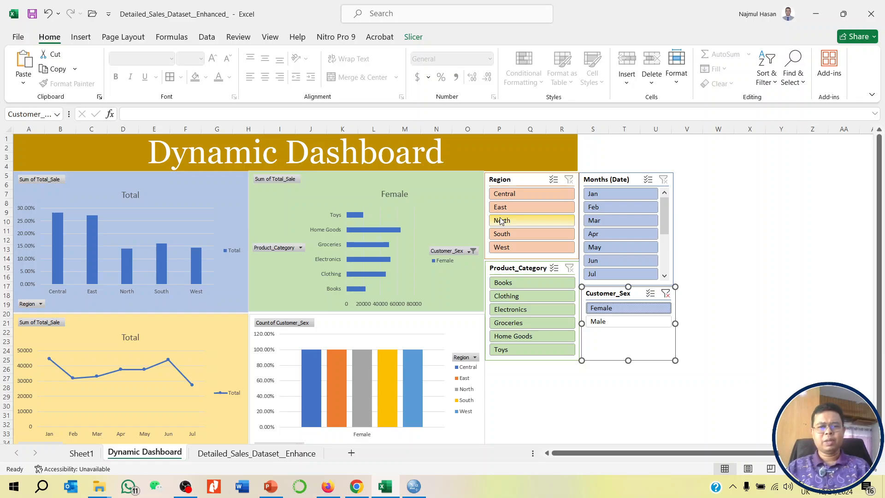
click(667, 295)
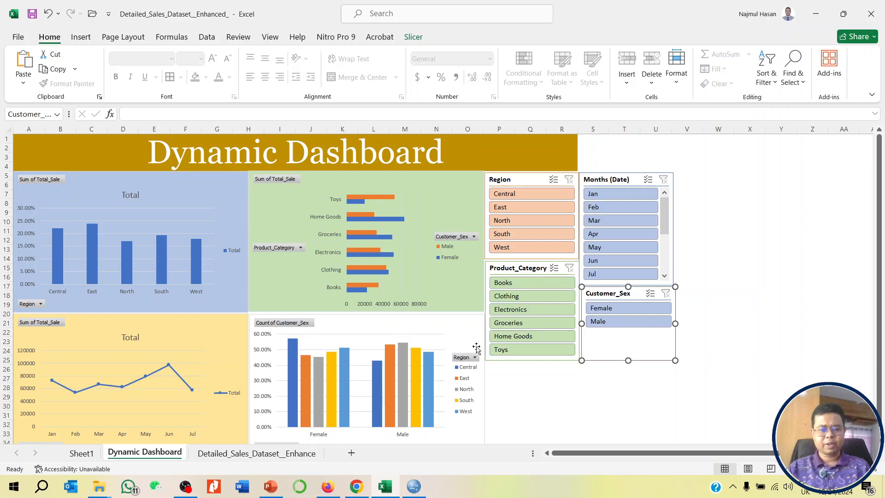
click(186, 485)
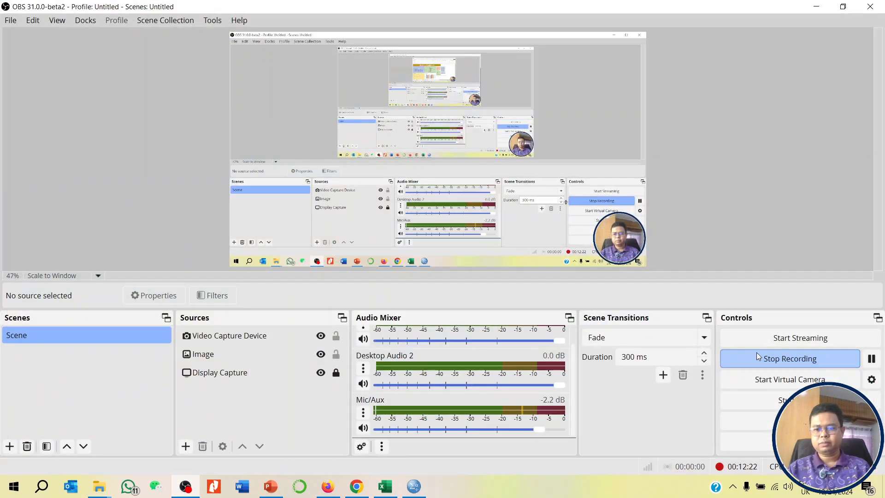